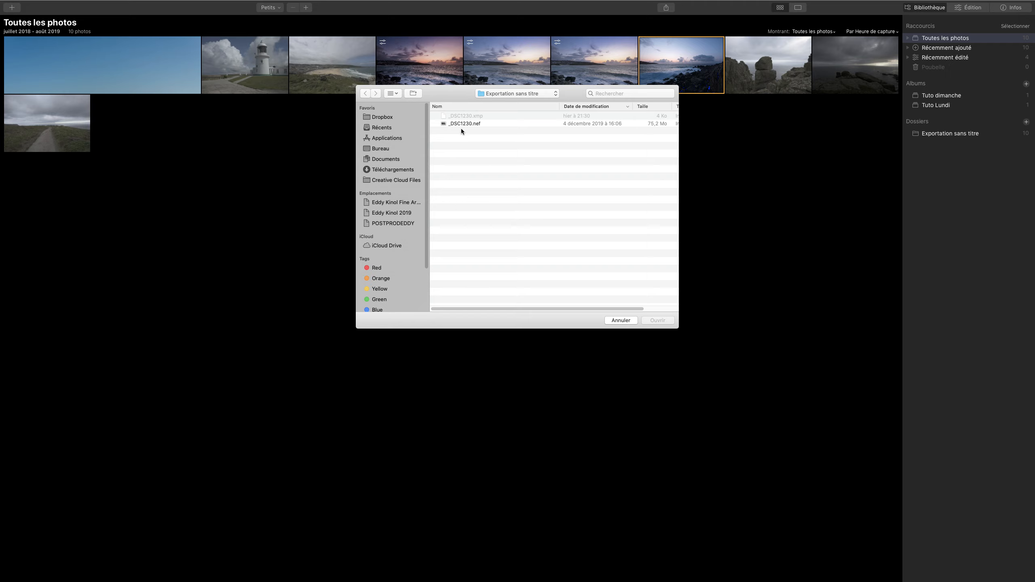
Open _DSC1230.nef for editing and enable automatic distortion correction together with chromatic aberration and fringe removal
click(463, 124)
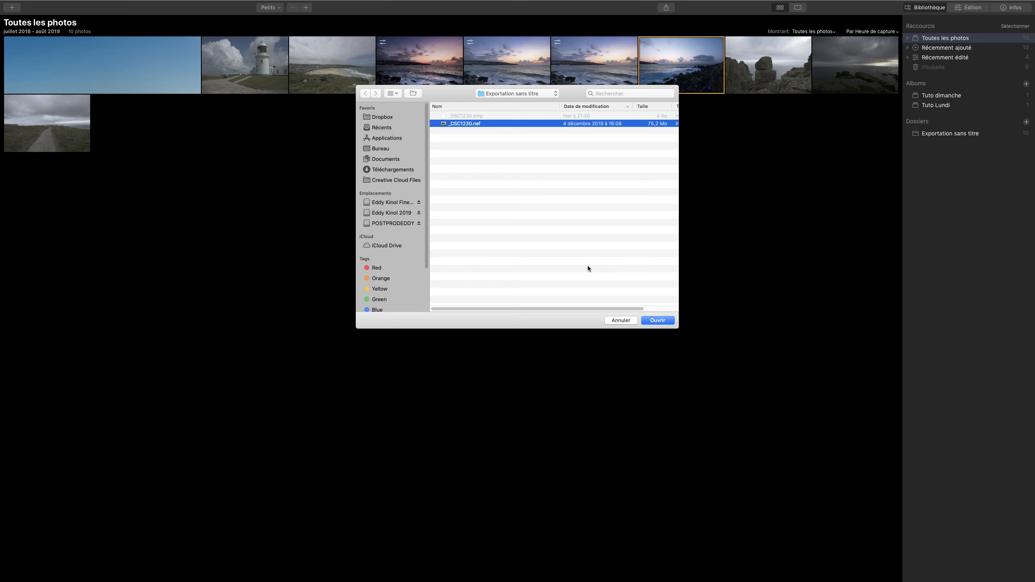
click(665, 321)
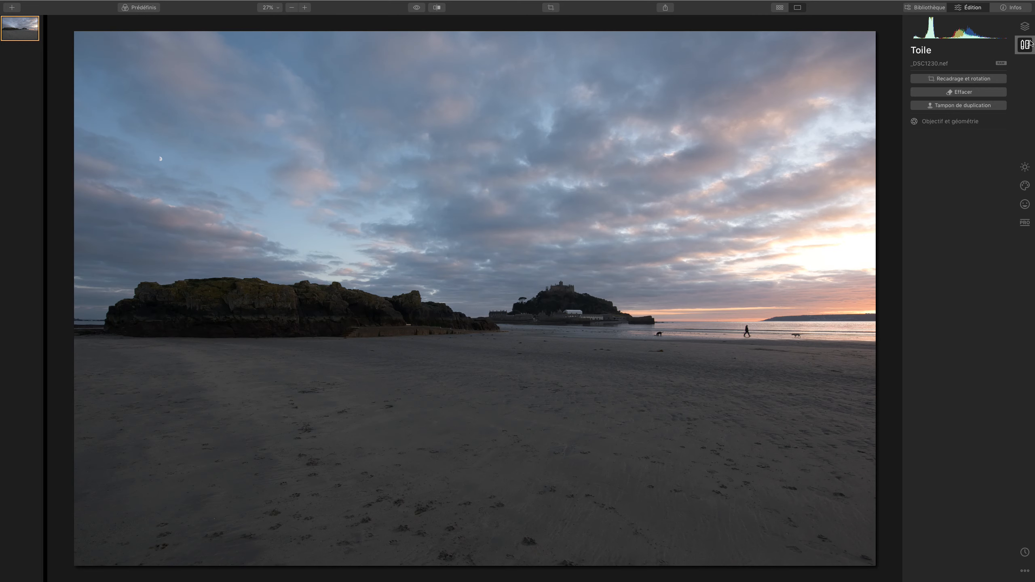
click(969, 124)
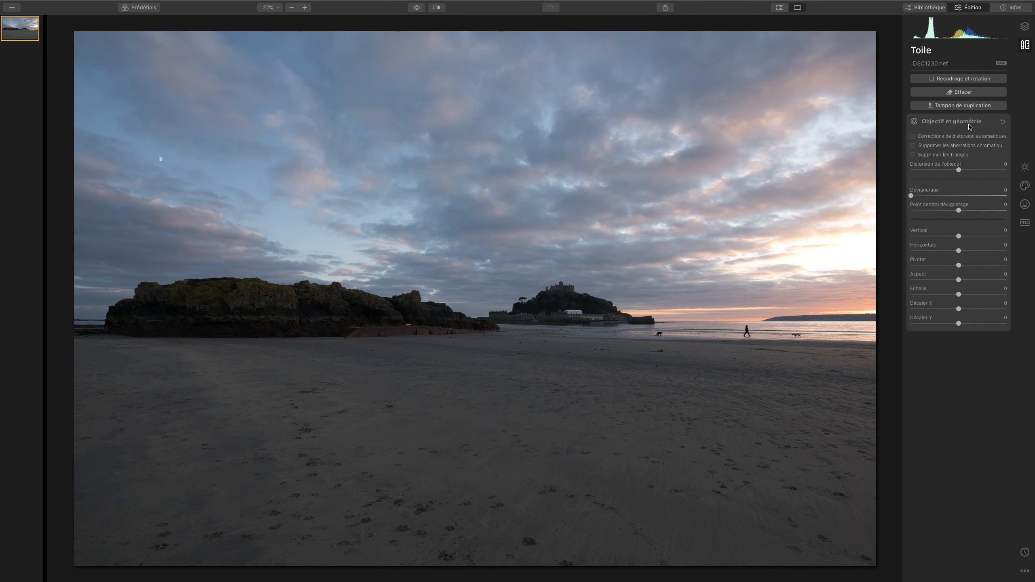
click(926, 137)
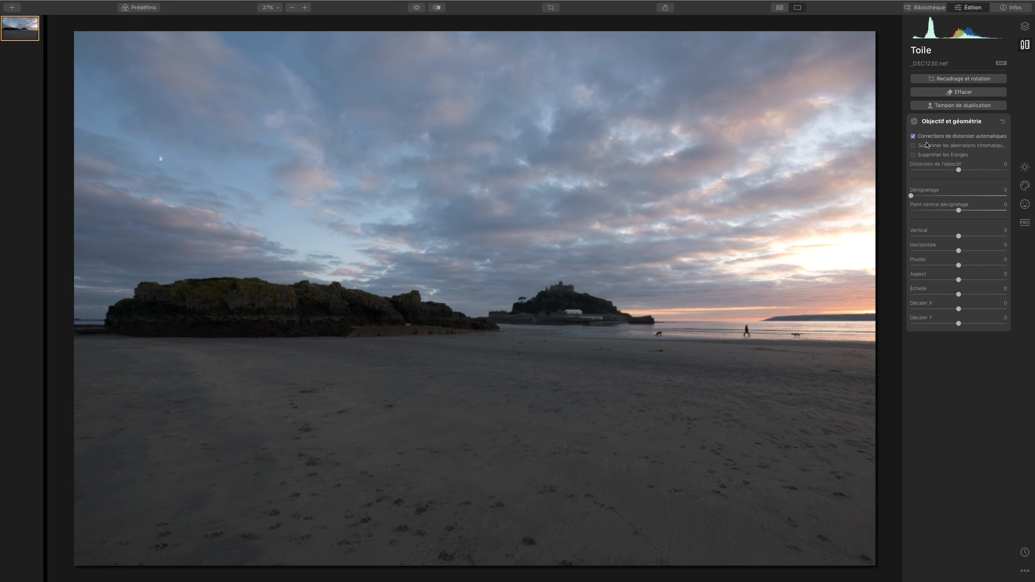
click(926, 145)
click(928, 155)
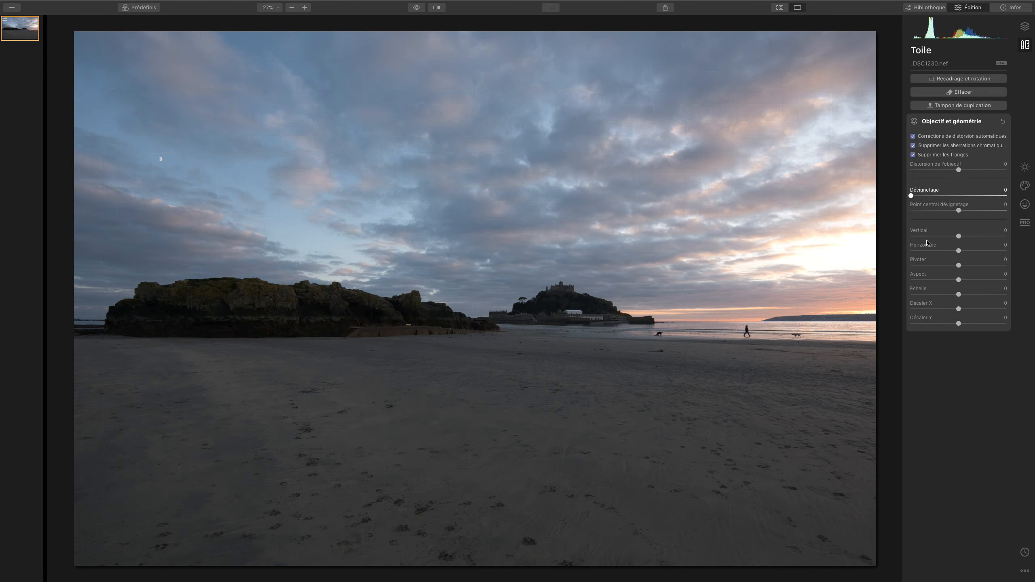
Open the Lumière adjustments of the basic tools and expand their advanced settings
click(1031, 31)
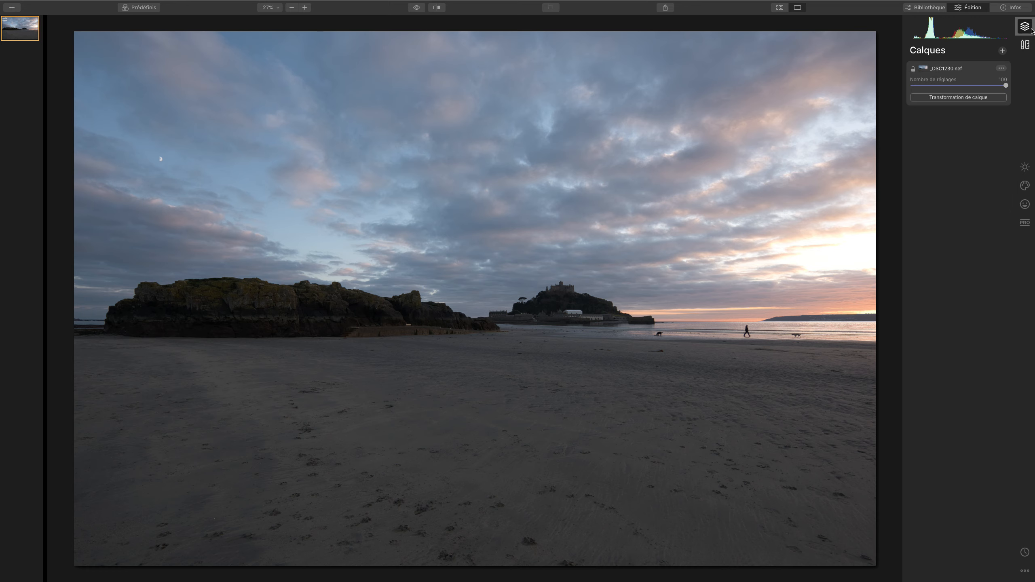
click(1025, 167)
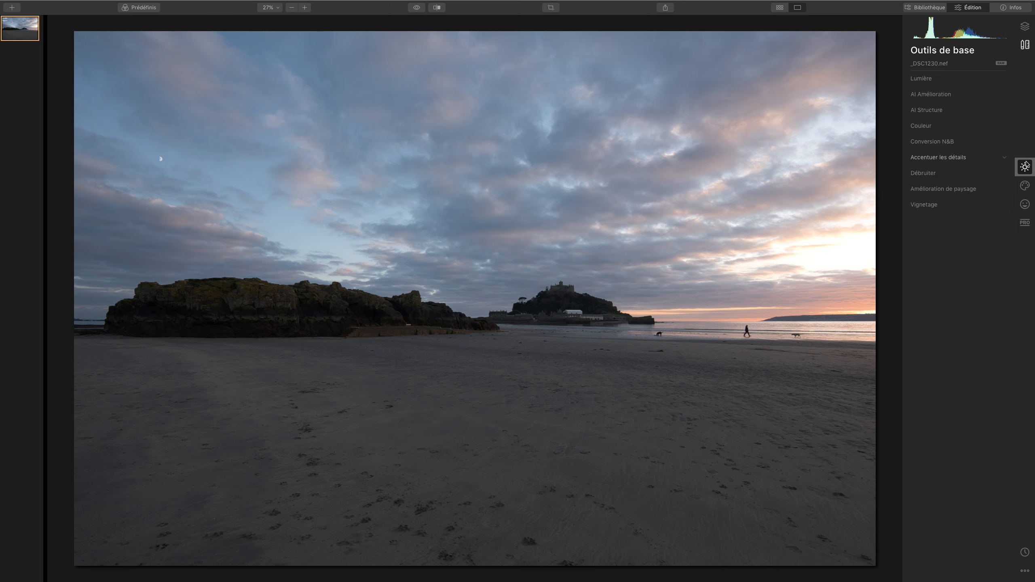
click(931, 79)
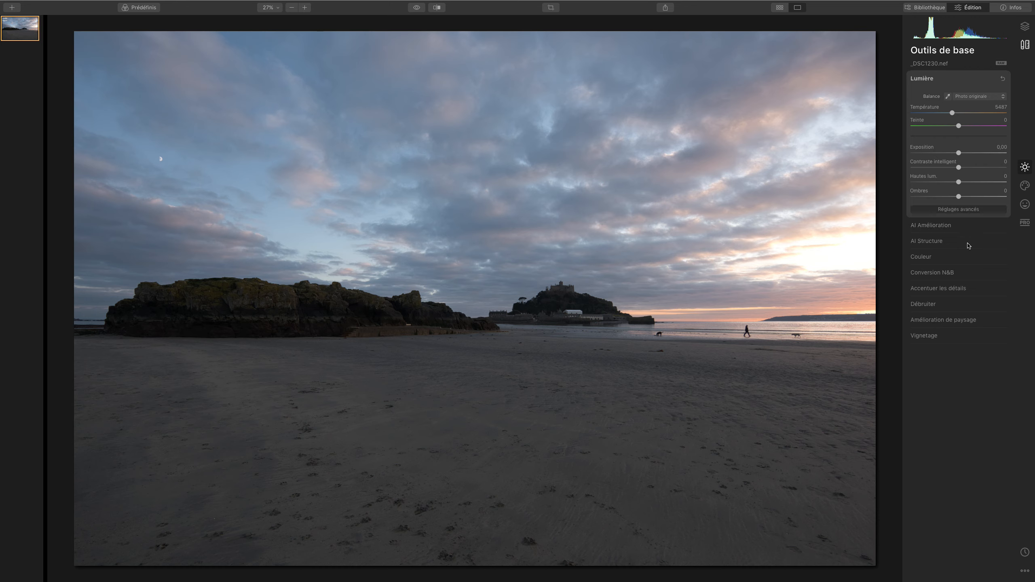
click(966, 210)
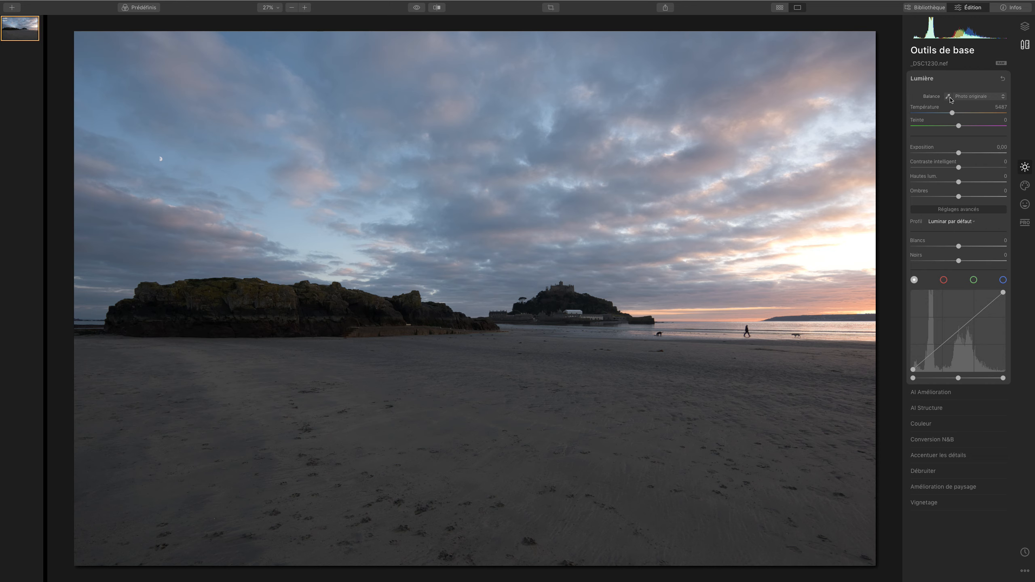
Try the Lumière du jour, Nuageux, Ombré, Tungstène and Fluorescente white balance presets, and return to Photo originale
click(974, 96)
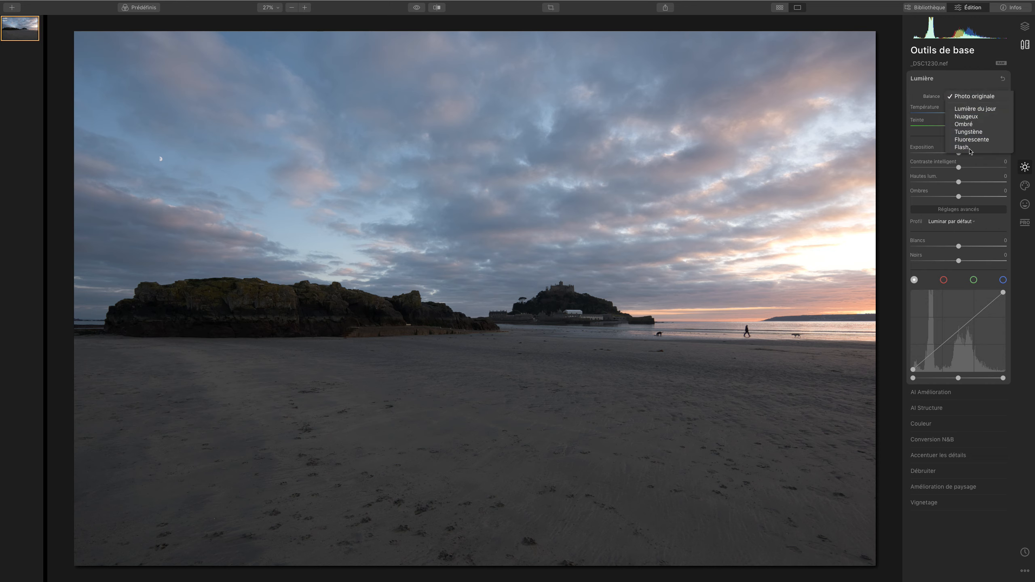
click(976, 108)
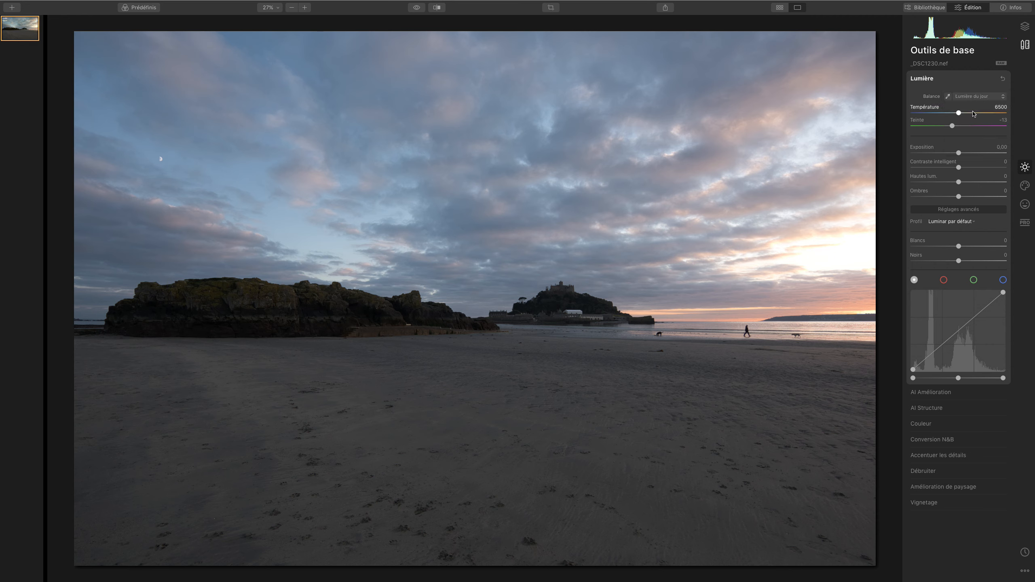
click(974, 97)
click(974, 106)
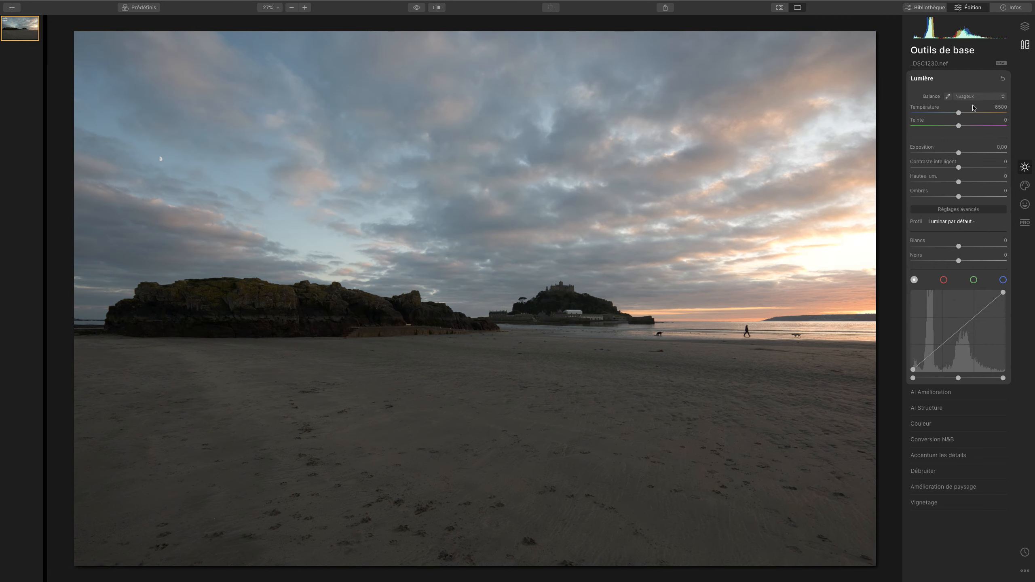
click(975, 97)
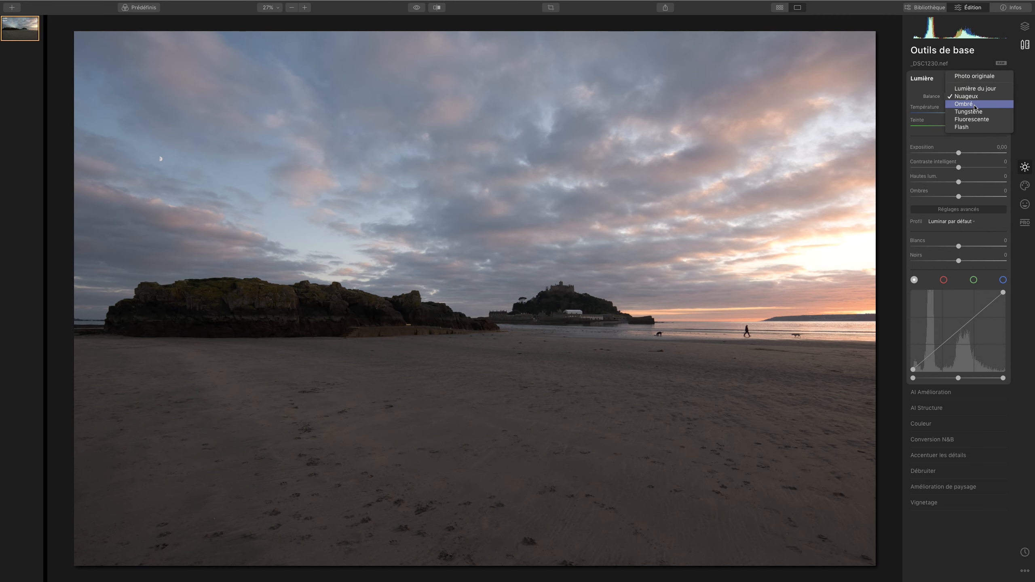
click(976, 103)
click(976, 98)
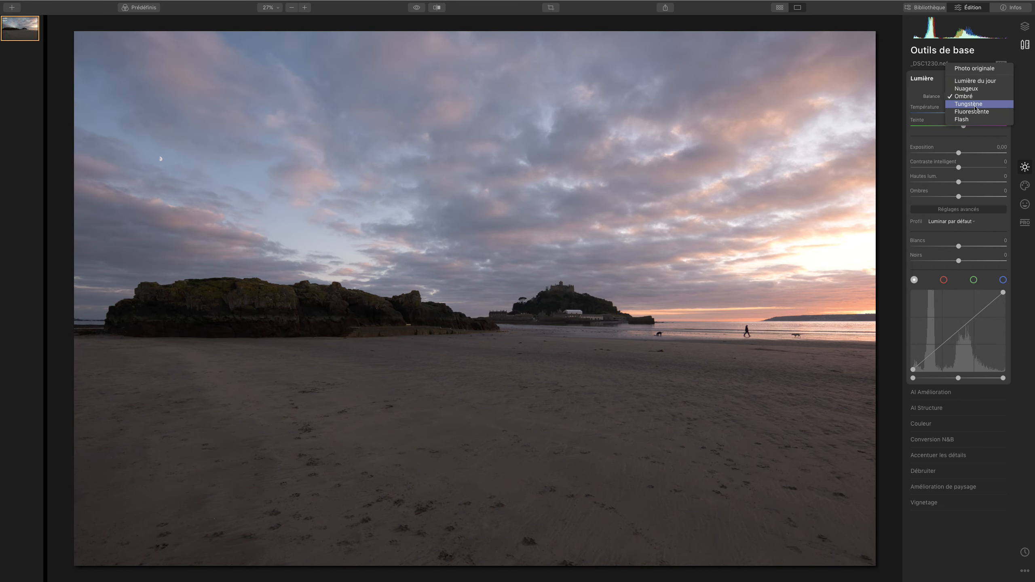
click(976, 105)
click(975, 96)
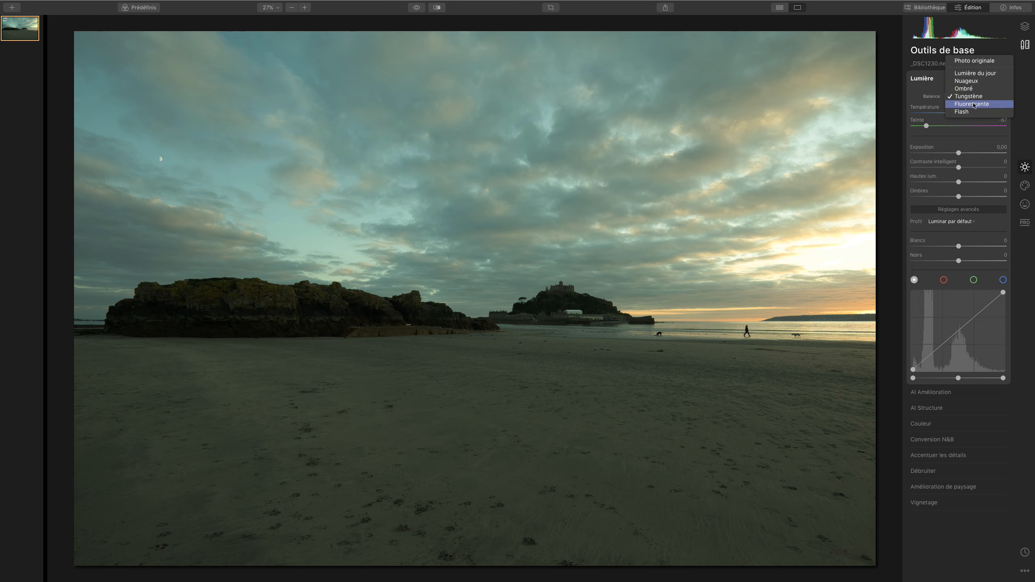
click(974, 104)
click(972, 98)
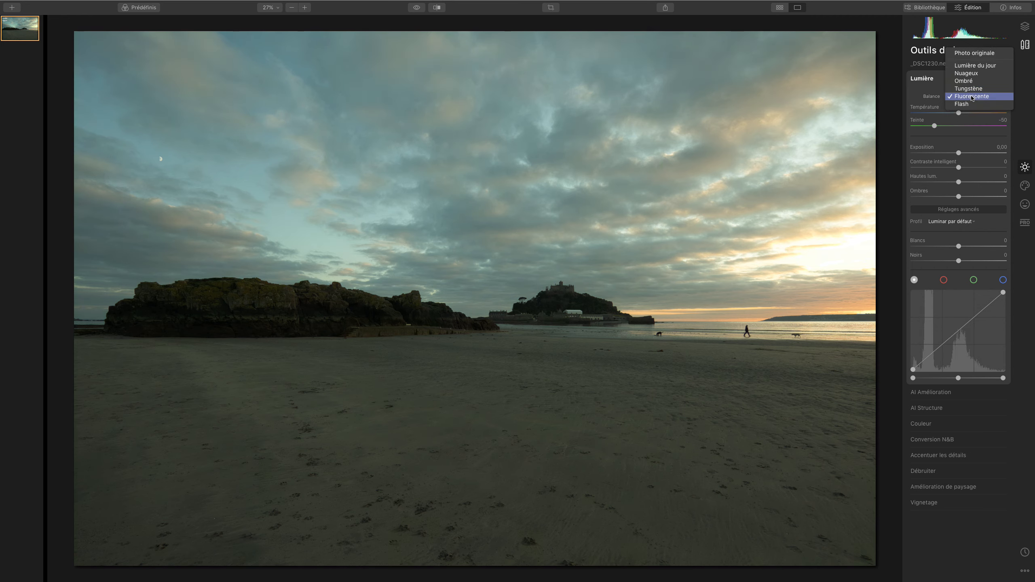
click(974, 53)
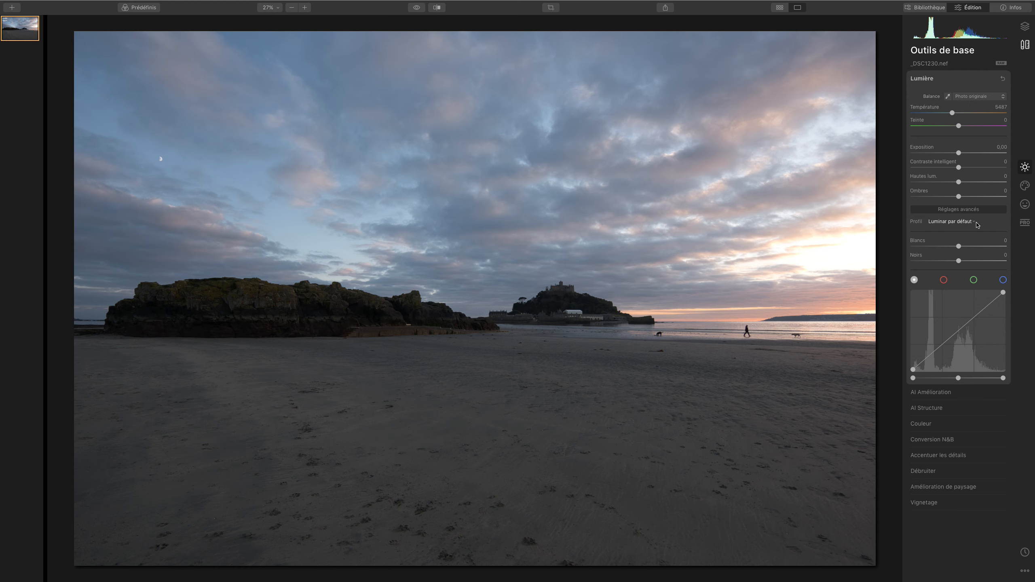
Review the available camera profiles and keep Luminar par défaut
click(949, 223)
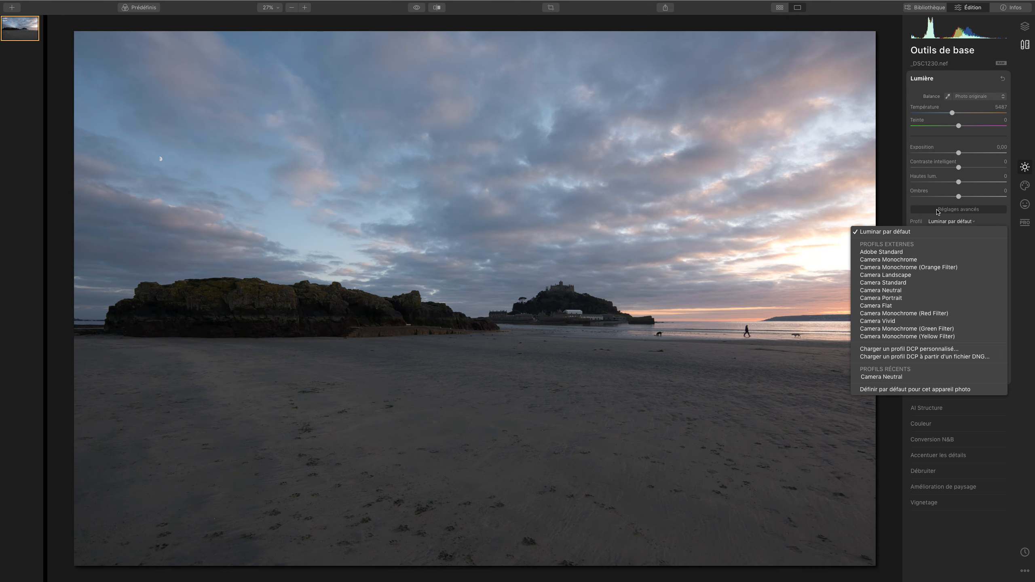
click(931, 232)
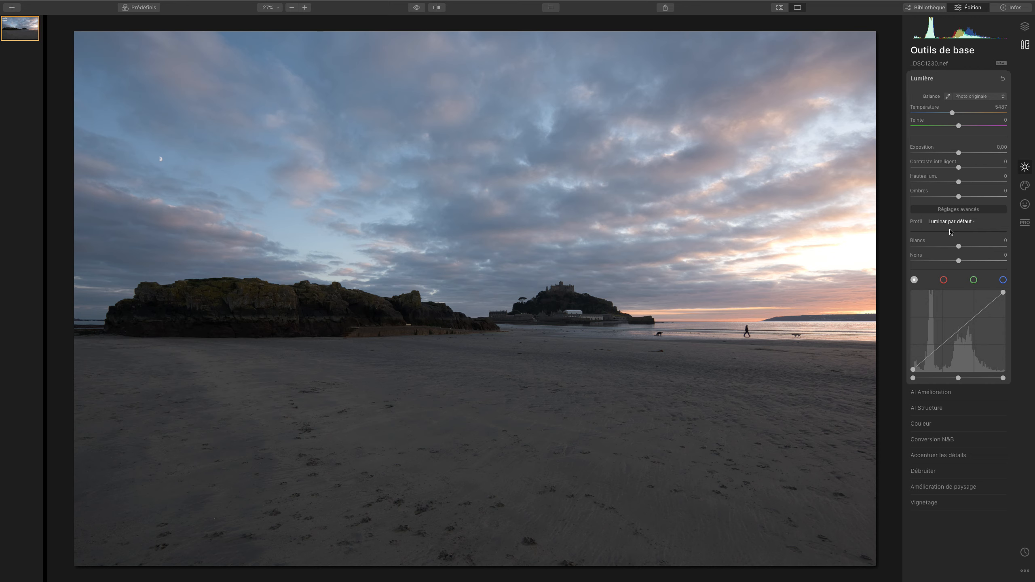
Set the white balance by sampling the clouds above the rocks with the eyedropper, and compare the photo with the original
click(948, 96)
drag(914, 370, 866, 287)
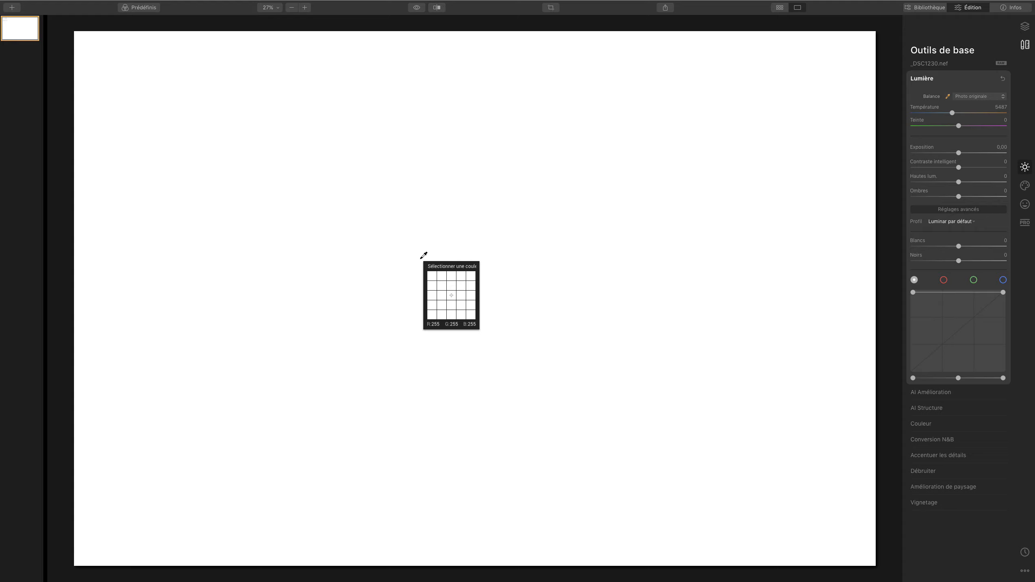
click(421, 257)
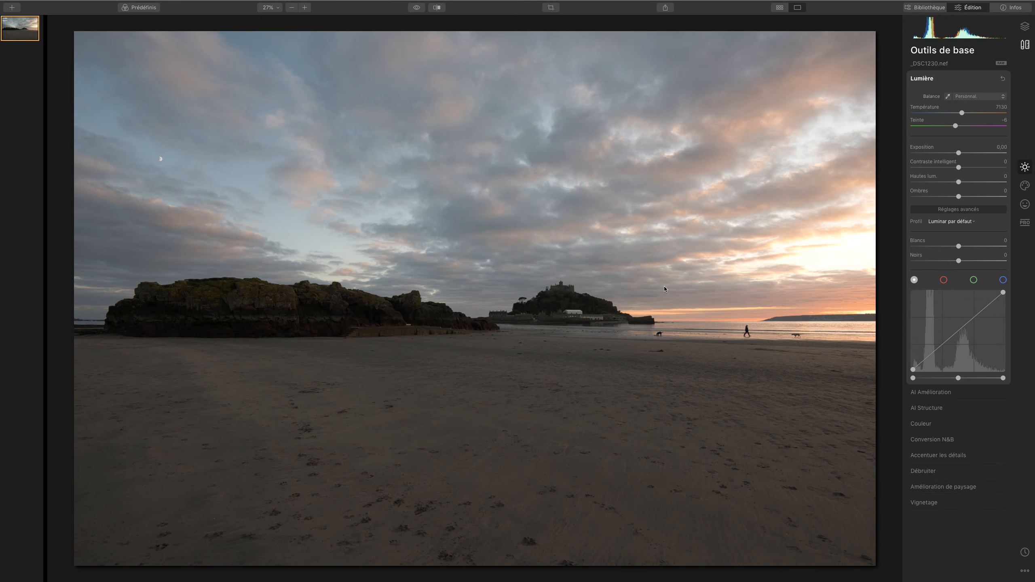
click(437, 17)
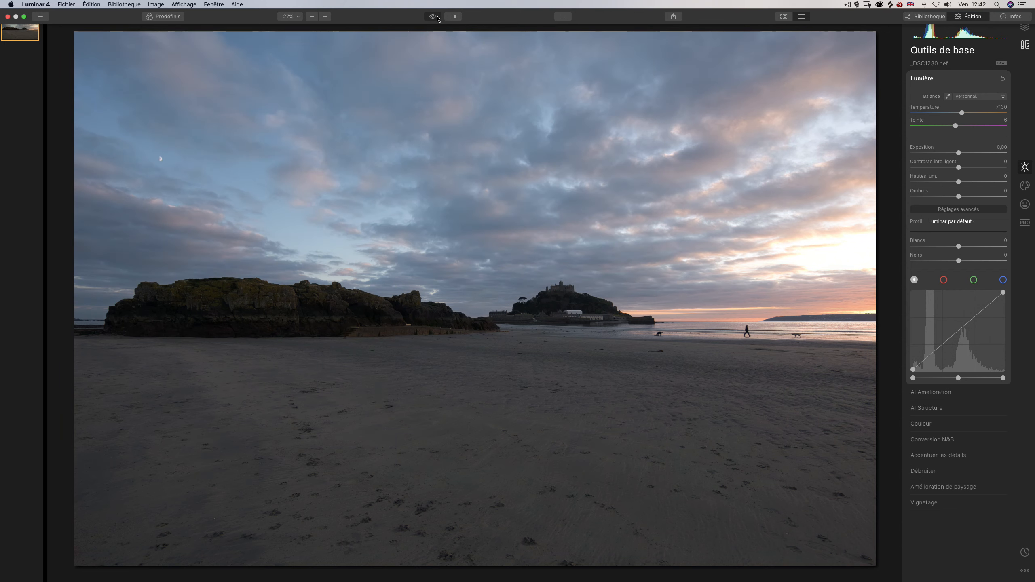
click(437, 17)
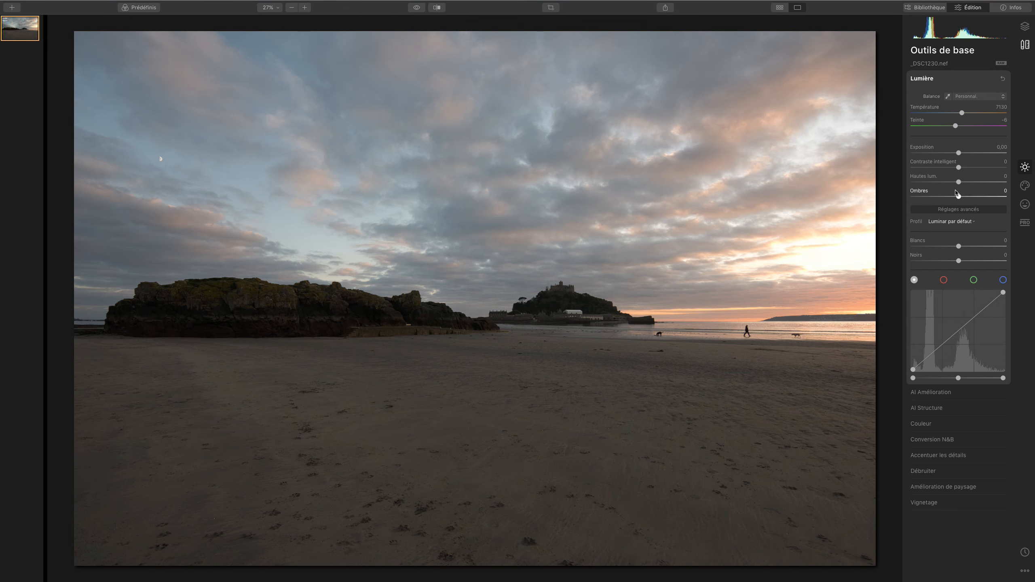
Lower the exposure to -1,71 and turn on the clipping indicators
drag(959, 153, 944, 154)
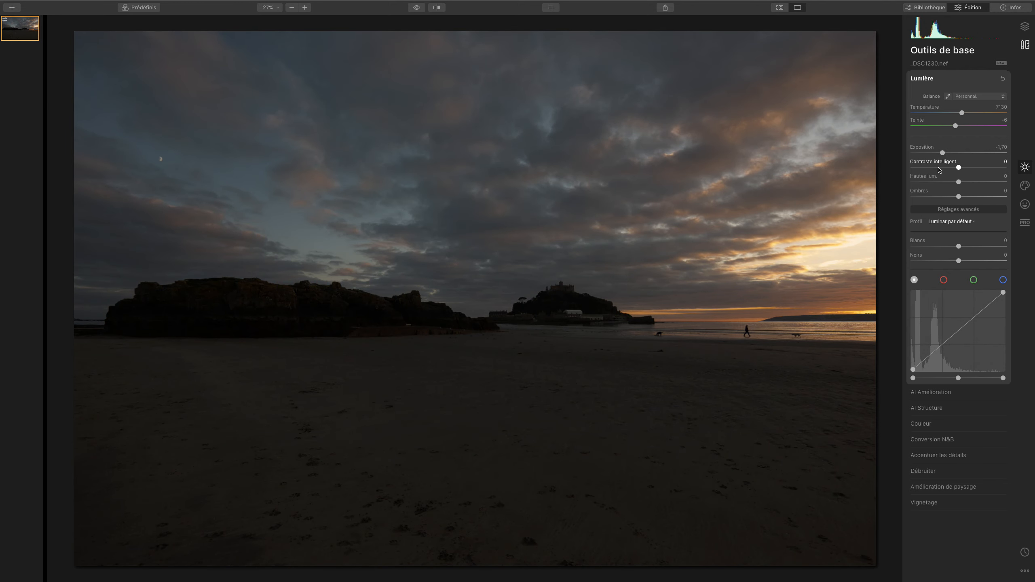
key(j)
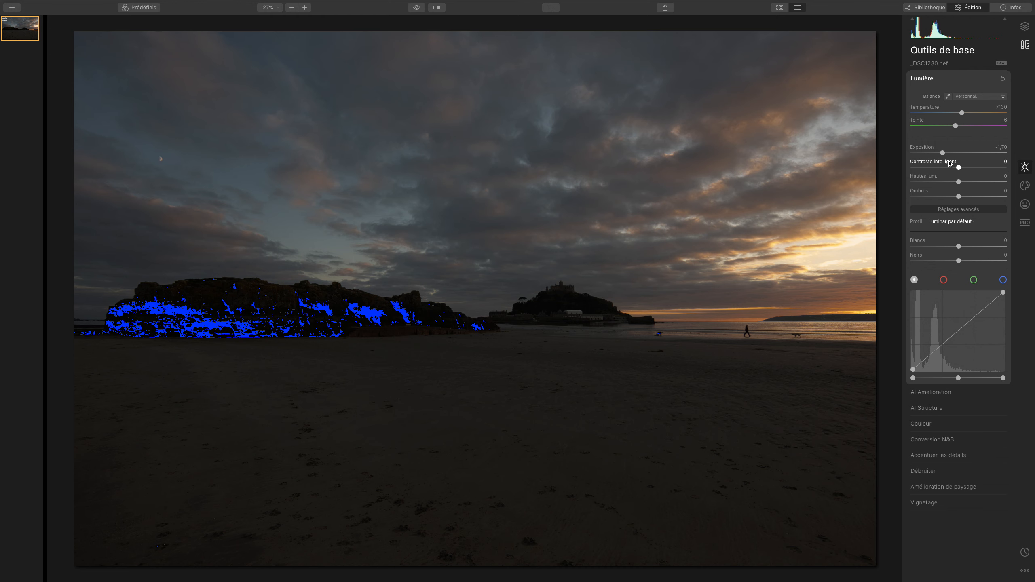
mouse_move(945, 154)
mouse_down()
mouse_move(956, 153)
mouse_move(943, 154)
mouse_up()
Raise the shadows to 63, the blacks to about 28 and the whites to about 16
click(987, 197)
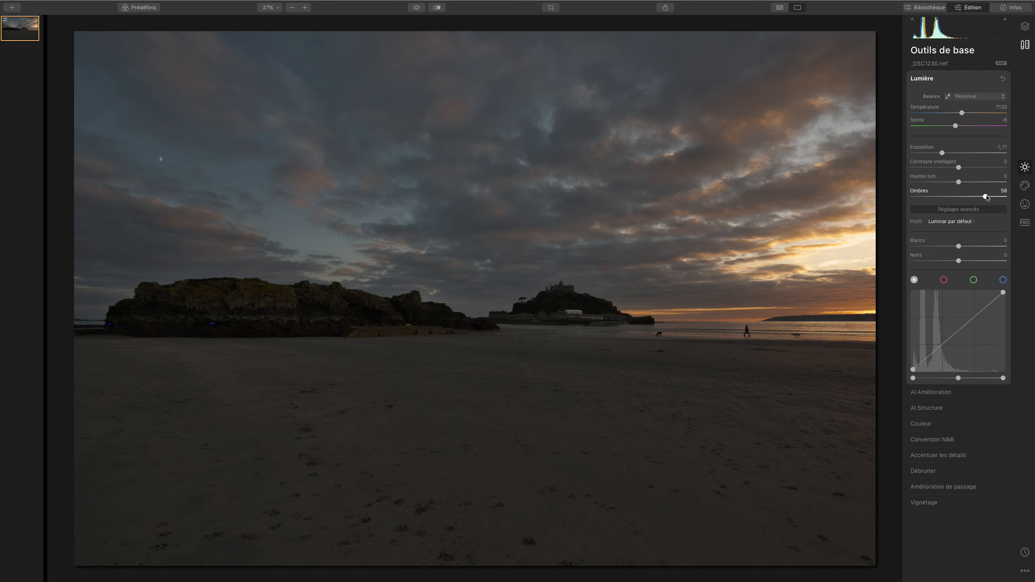
click(989, 197)
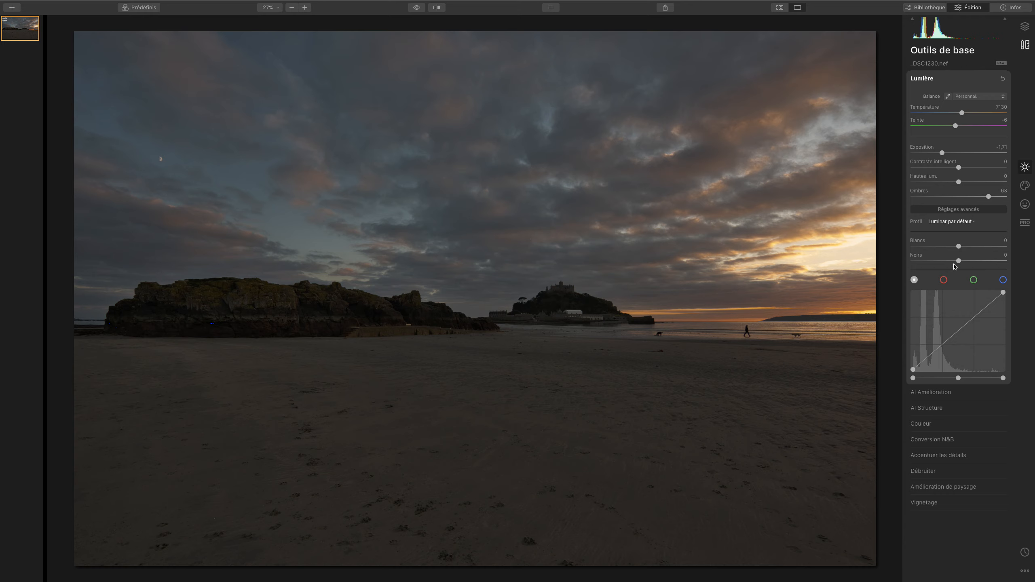
drag(959, 260, 969, 261)
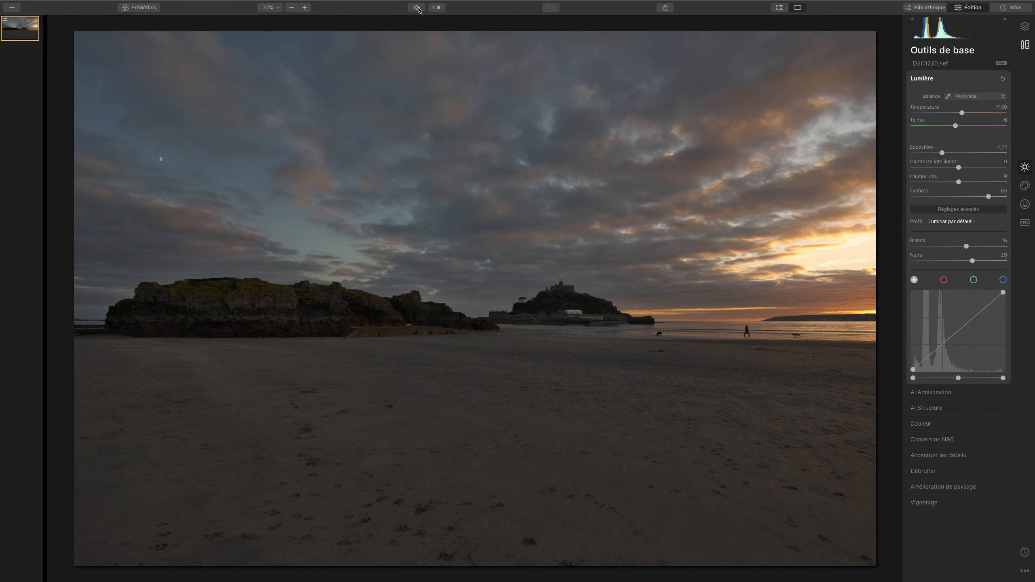
Compare the edited photo with the original several times and set the exposure to -1,52
click(418, 9)
click(418, 9)
click(418, 9)
click(414, 8)
click(414, 8)
click(414, 9)
click(413, 8)
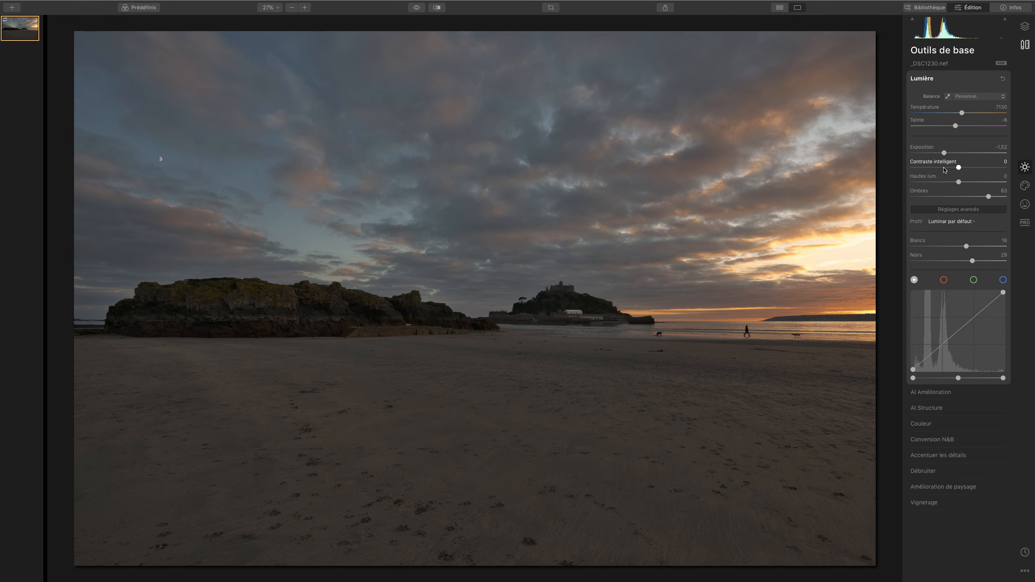
Try several negative smart contrast values, resetting between them, and settle on -38
click(944, 168)
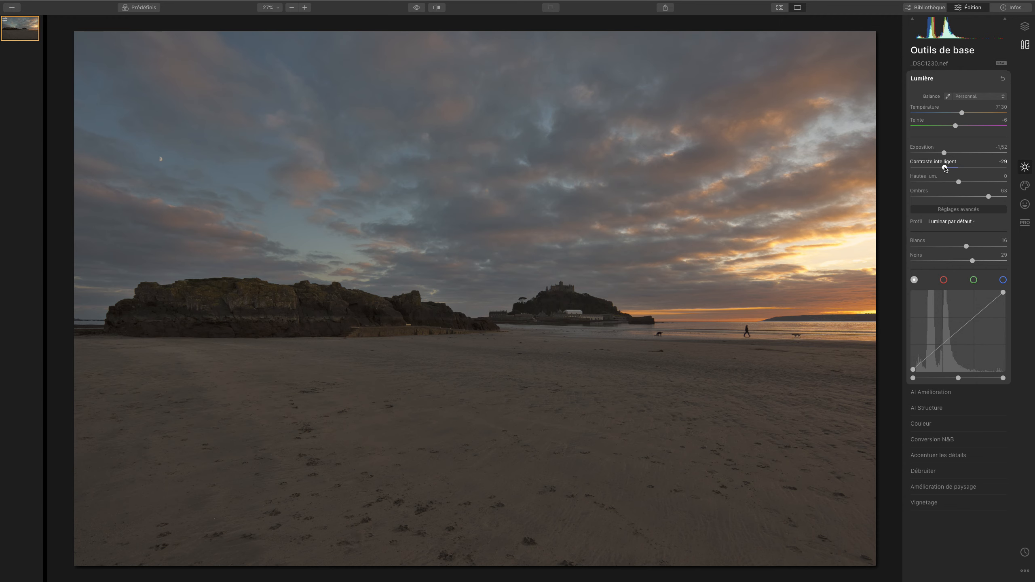
double_click(944, 168)
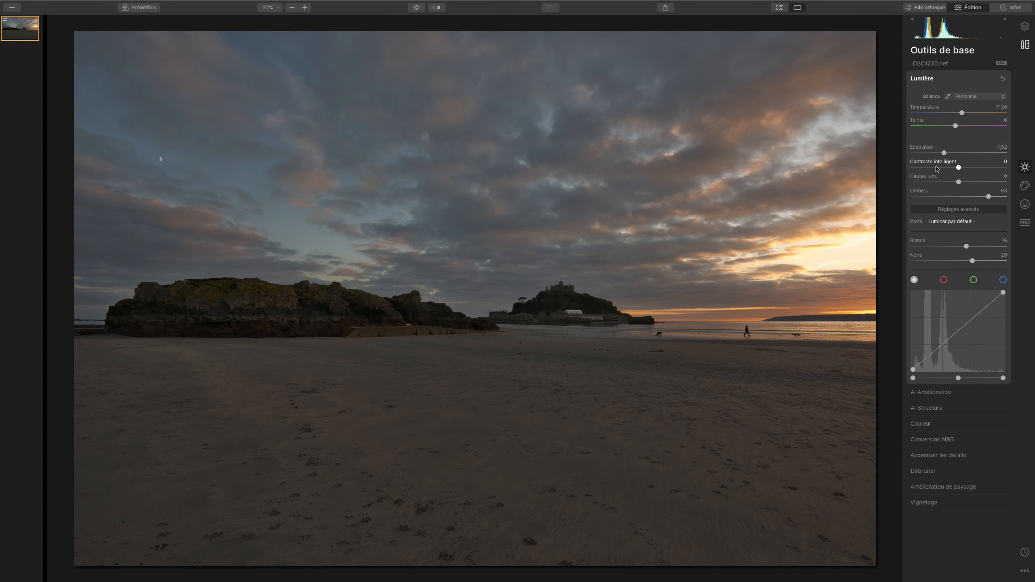
click(937, 167)
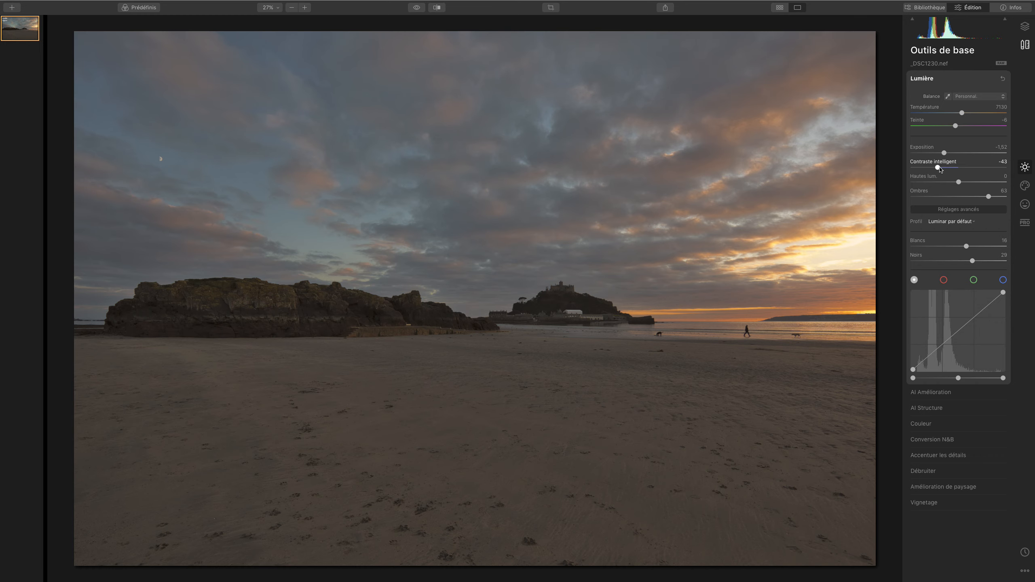
double_click(938, 167)
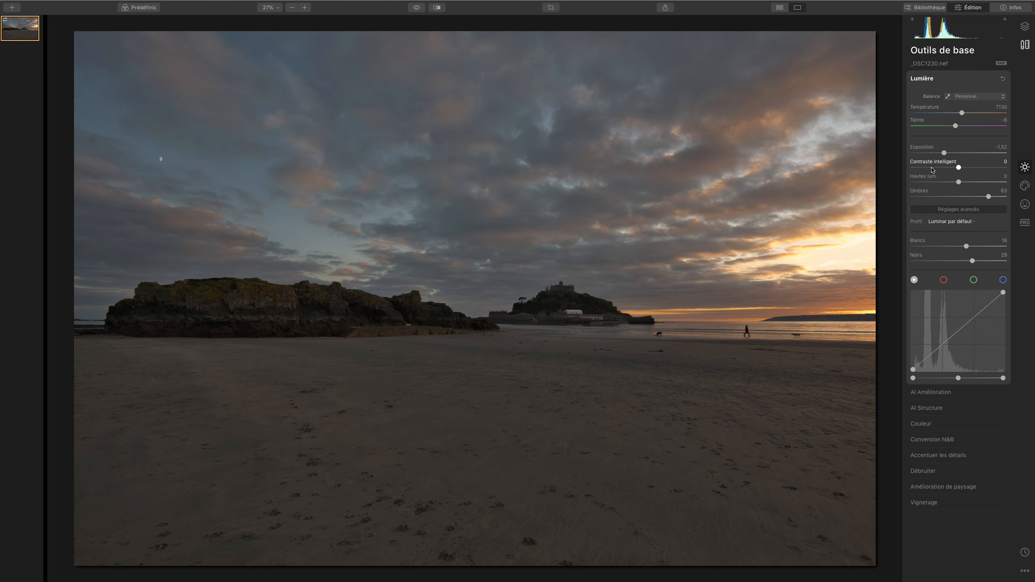
key(super+z)
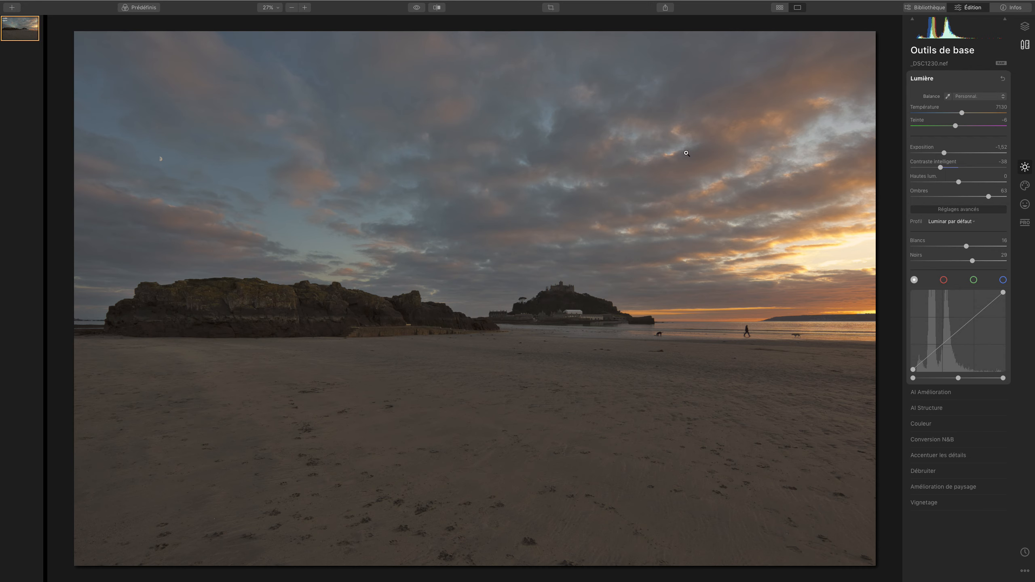
Start exporting the image as a TIFF with compression set to Sans and a depth of 16 bits
click(666, 8)
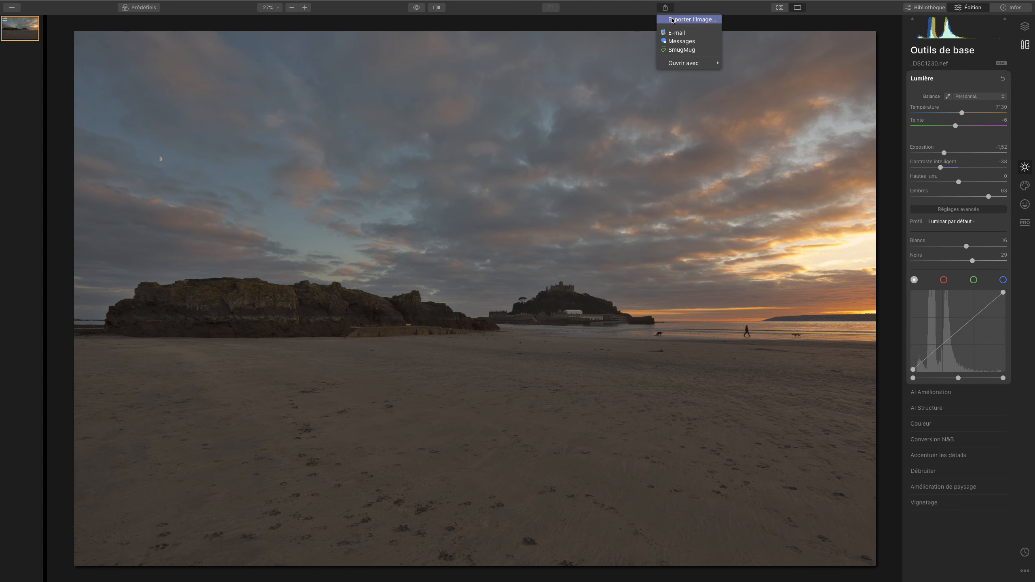
click(691, 19)
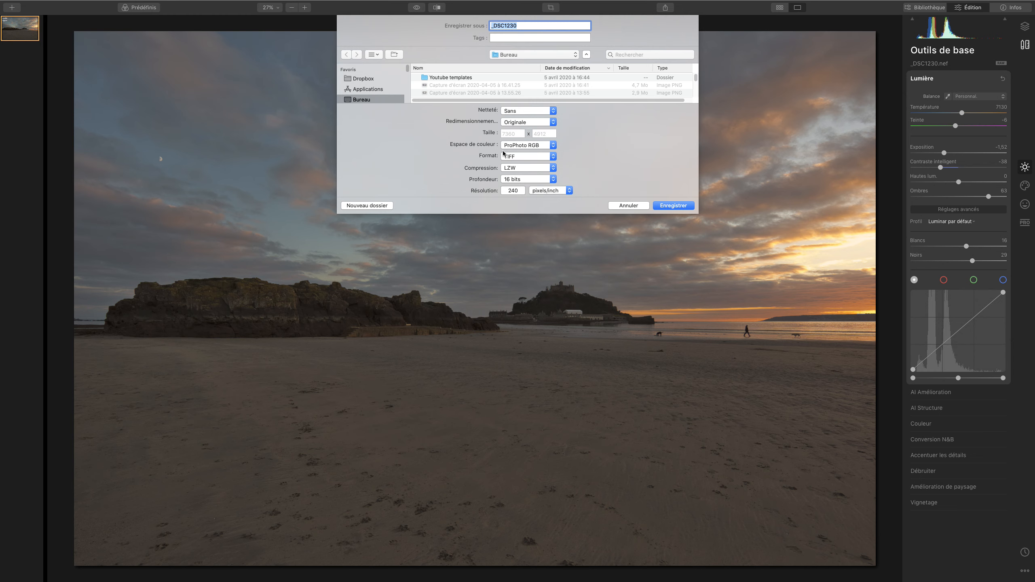
click(543, 167)
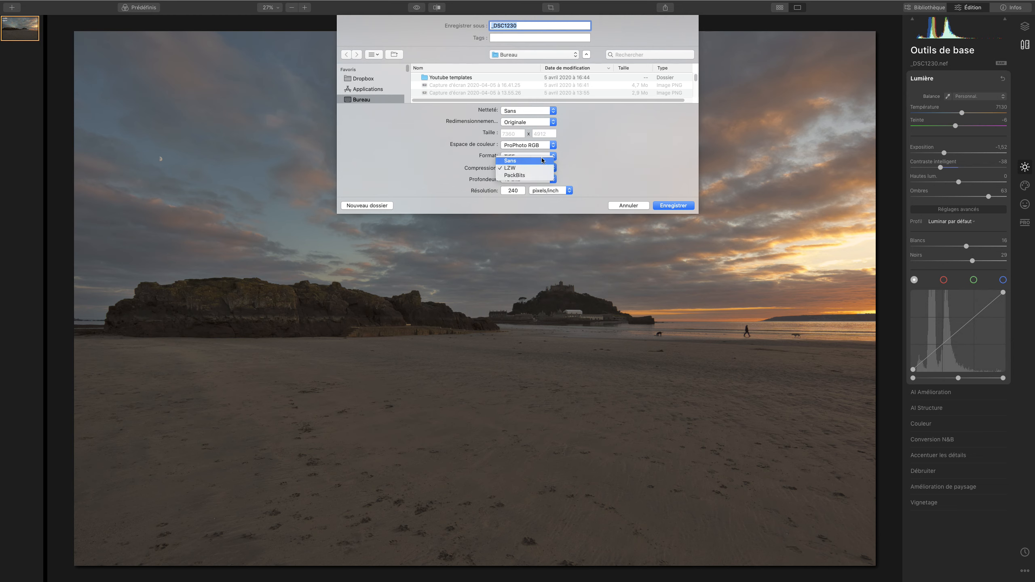
click(543, 160)
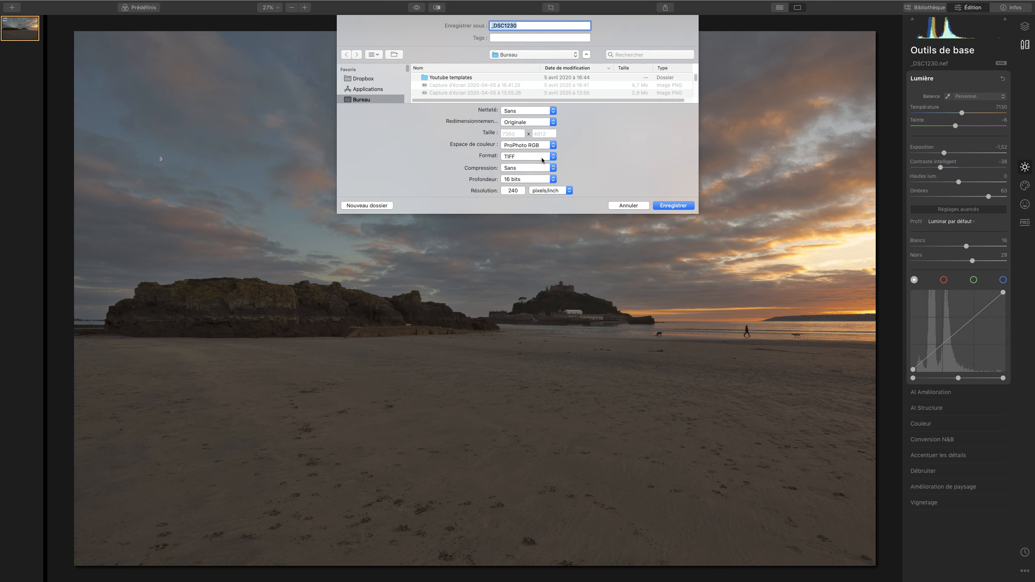
click(520, 180)
click(521, 180)
Set the export resolution to 300 pixels/inch and save the file as montstmichel in the Exportation sans titre folder
drag(515, 191, 464, 191)
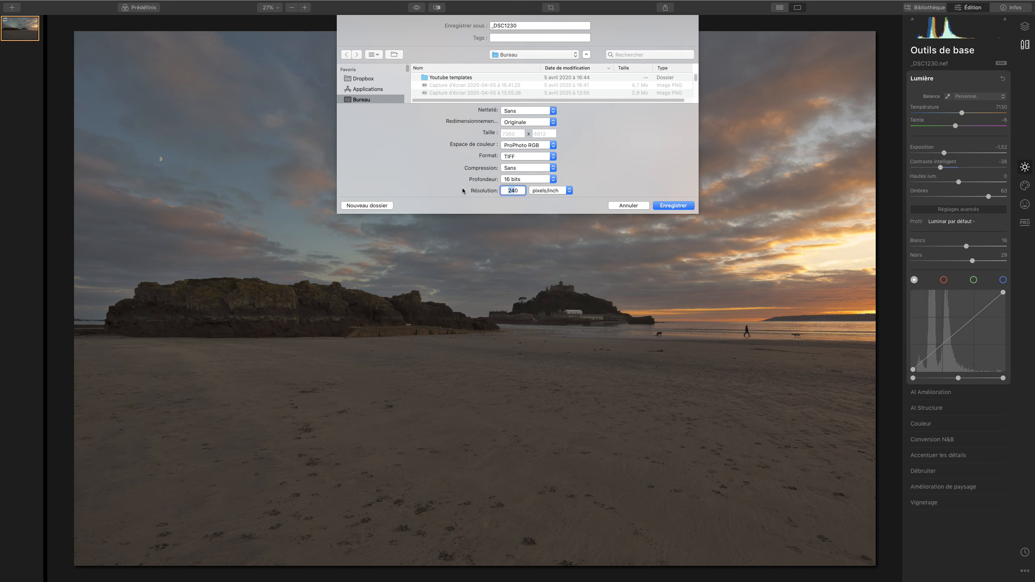
key(Right)
key(Right)
key(BackSpace)
key(BackSpace)
key(BackSpace)
text(300)
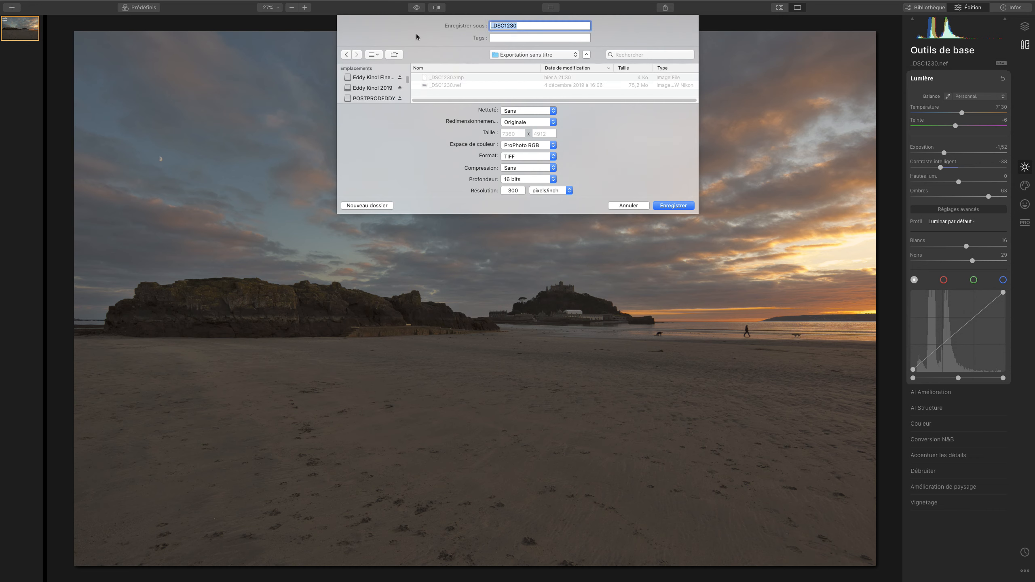
text(montstmichel)
click(673, 205)
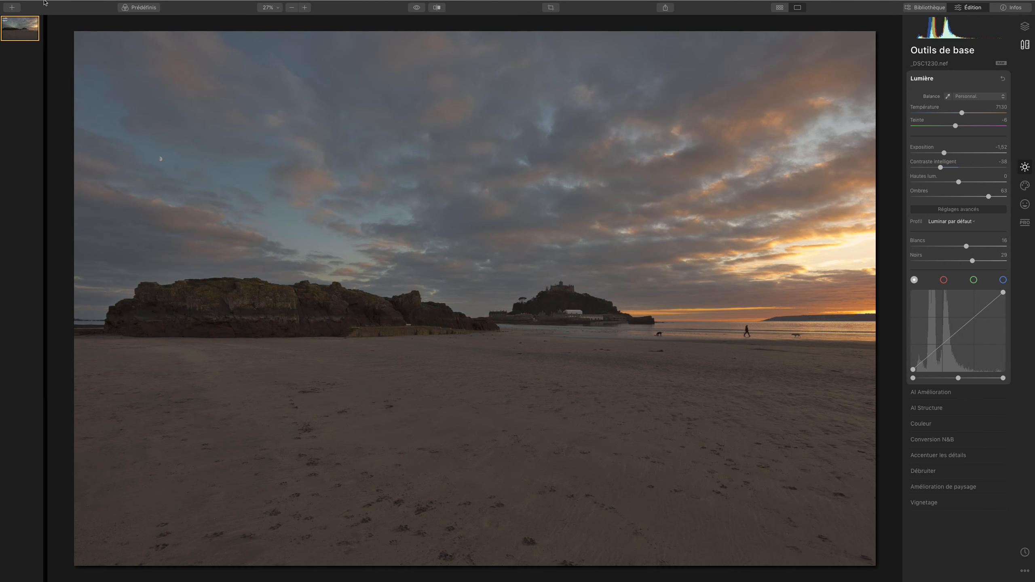
Import the exported montstmichel.tiff from the Exportation sans titre folder for further editing
mouse_move(50, 3)
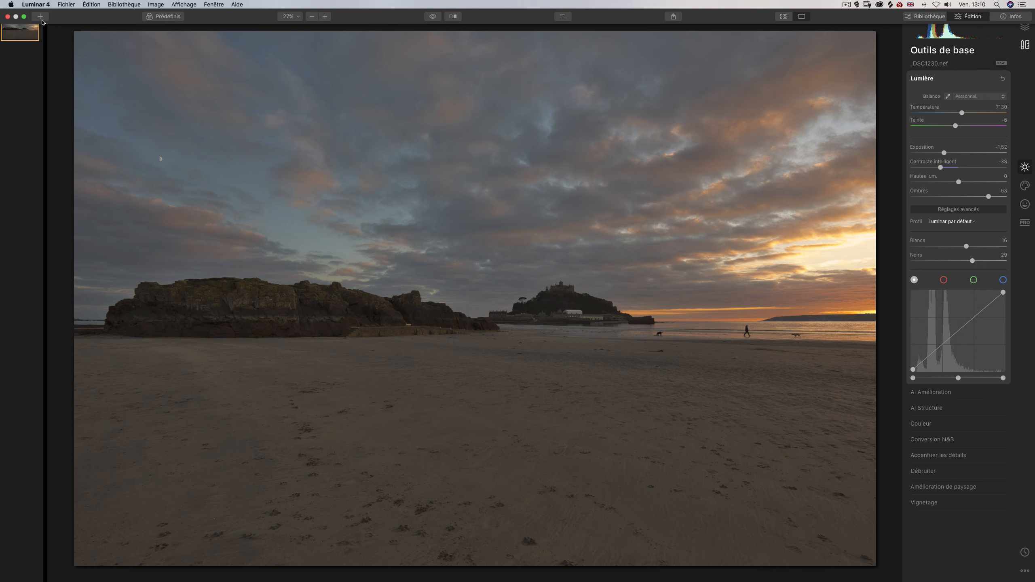
click(41, 18)
click(55, 40)
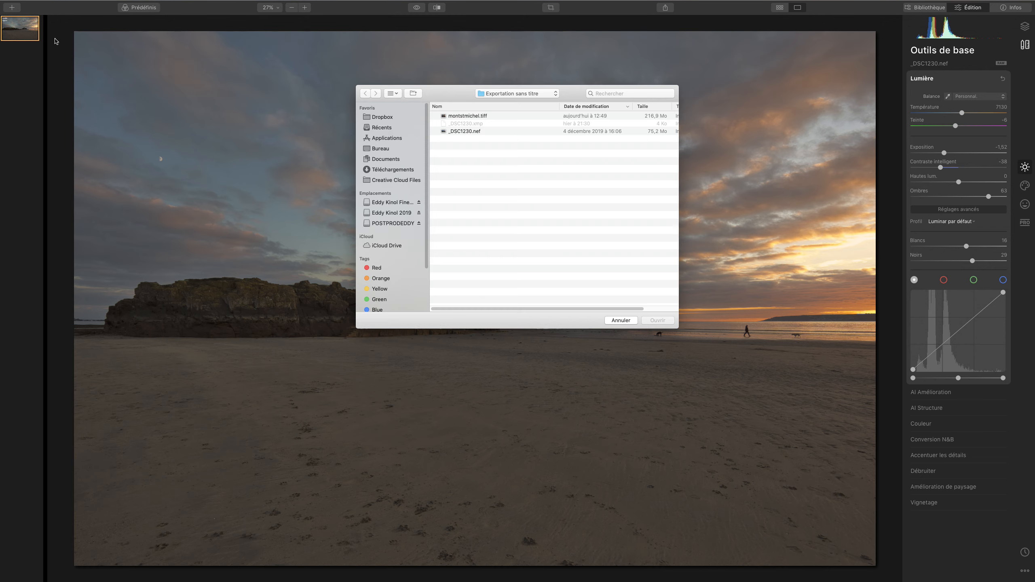
click(480, 117)
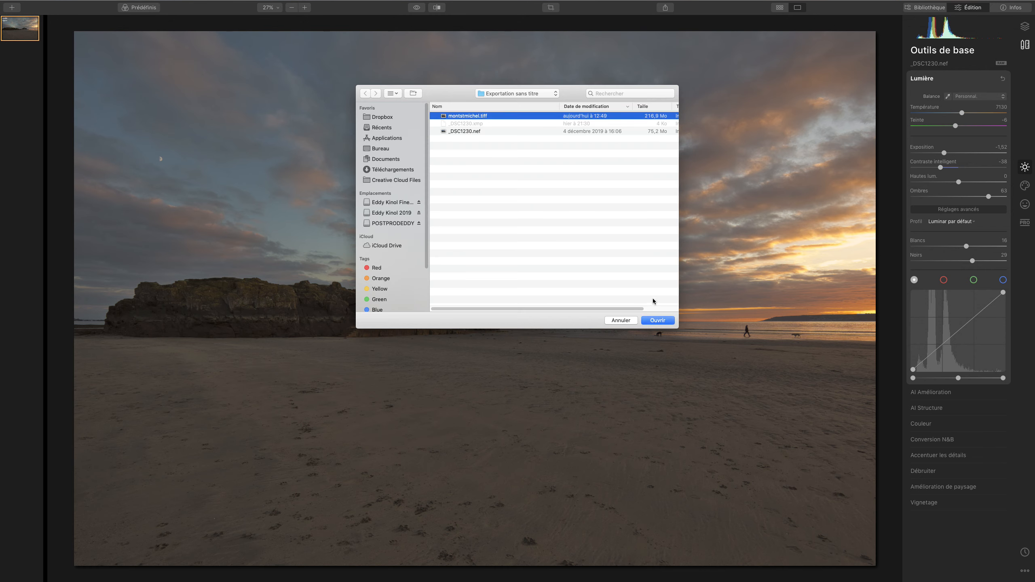
click(666, 322)
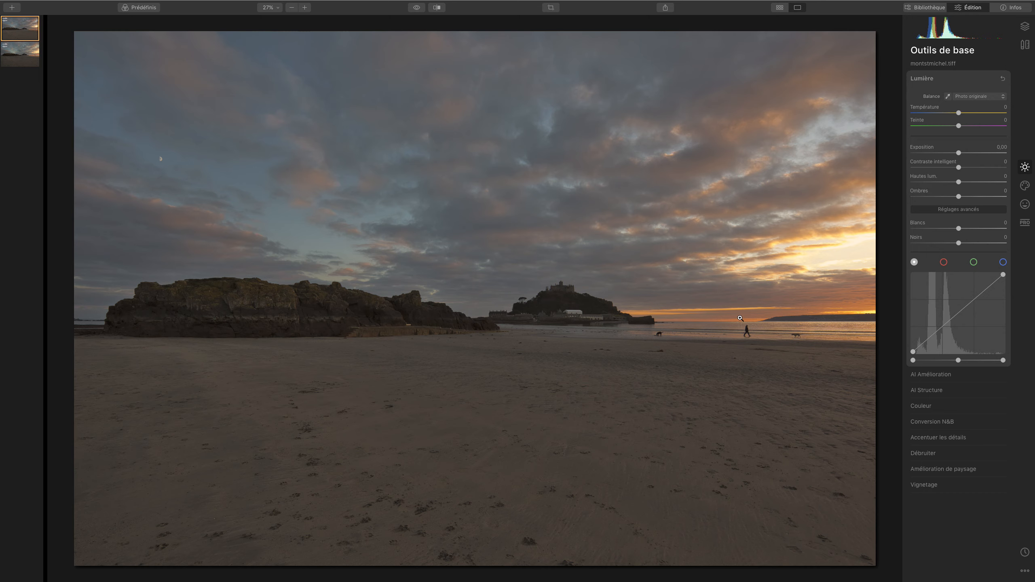
Try the Mystique effect with an amount of about 69, shadows at 49 and several smoothing values
click(1025, 185)
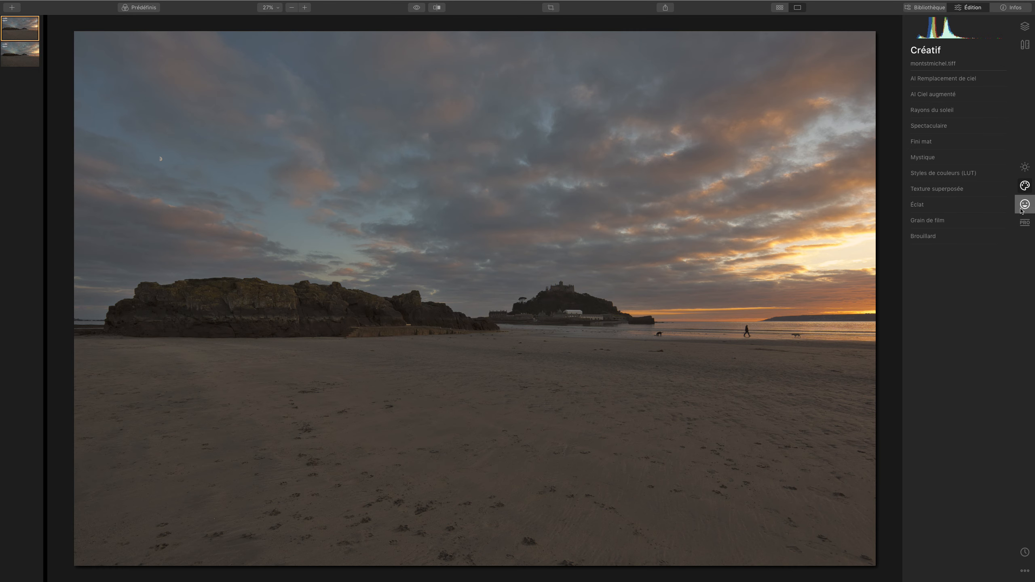
click(925, 158)
drag(911, 179, 977, 179)
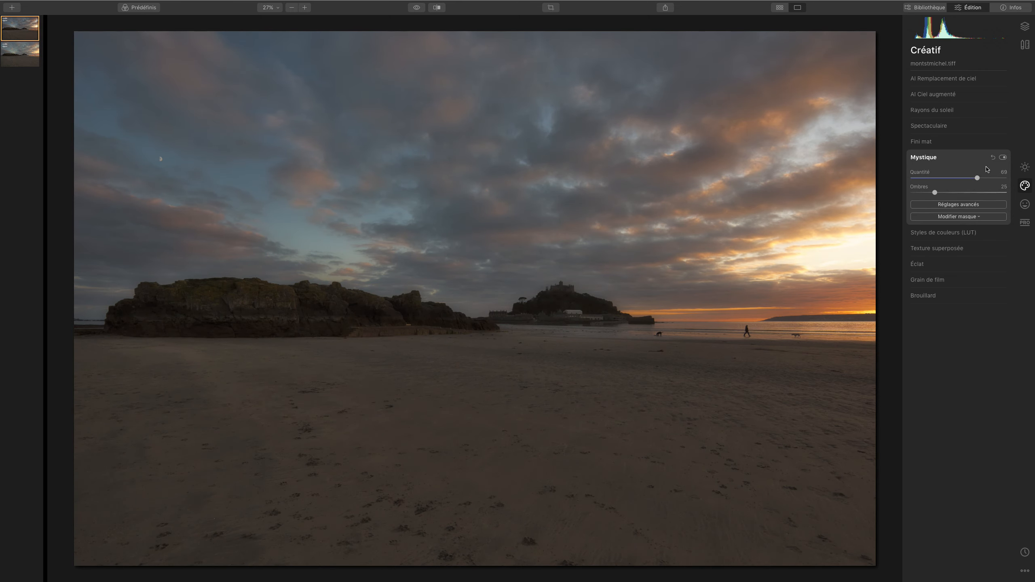
drag(934, 194, 929, 229)
click(958, 204)
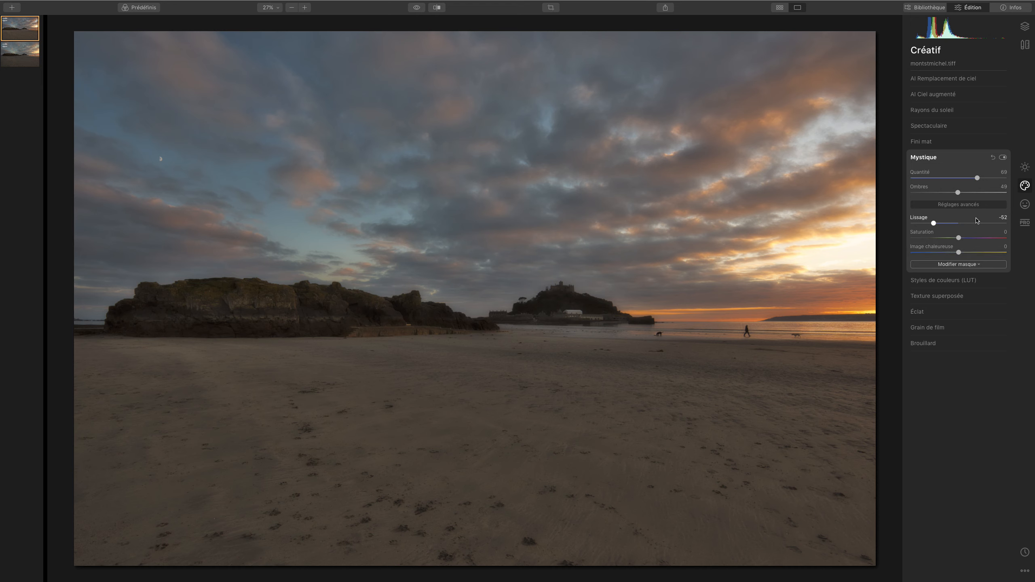
drag(934, 223, 964, 224)
Set the AI Structure amount to about 42 and raise its boost (Renforcer)
click(1026, 168)
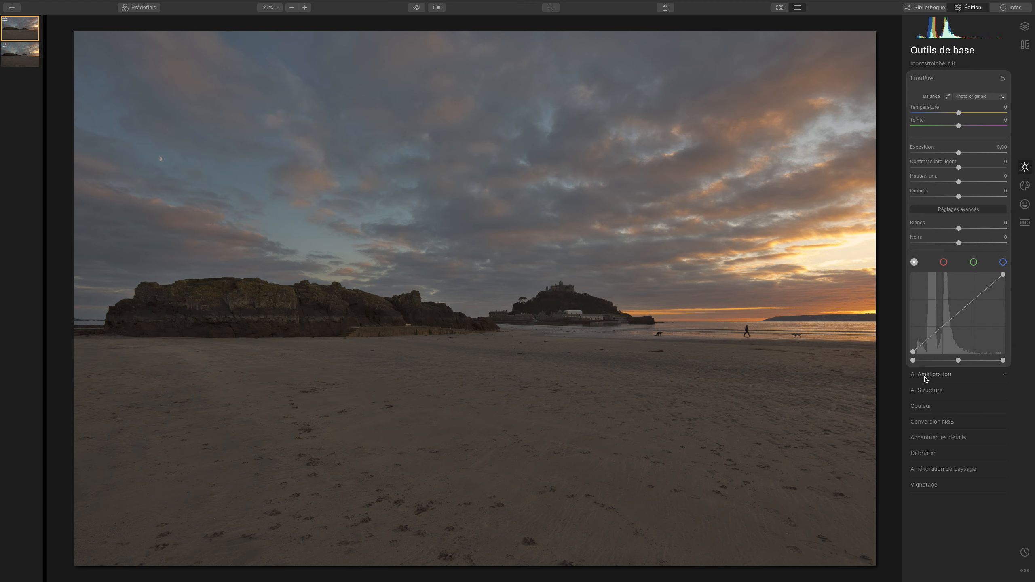
click(932, 389)
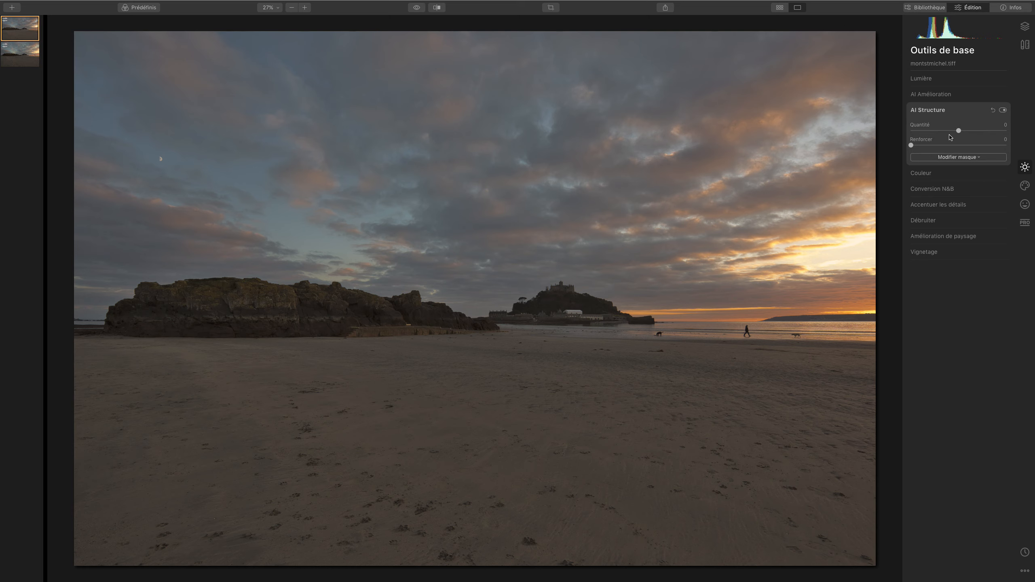
click(979, 131)
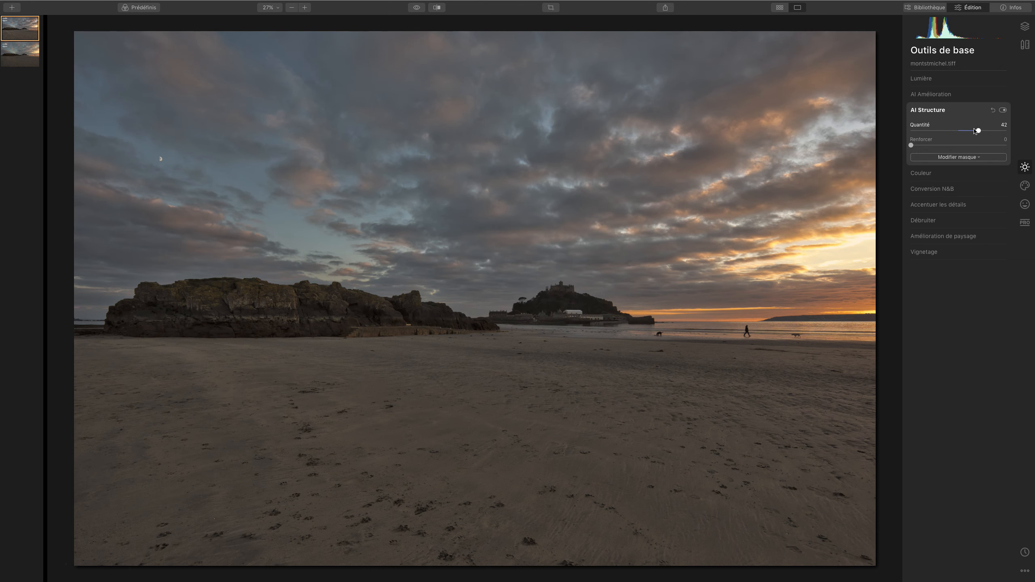
mouse_move(979, 131)
mouse_down()
mouse_move(935, 131)
mouse_move(977, 131)
mouse_up()
drag(911, 145, 944, 145)
mouse_move(976, 131)
mouse_down()
mouse_move(937, 130)
mouse_move(977, 131)
mouse_up()
Raise the advanced highlight and midtone contrast, set shadow contrast to about 46, and set highlight and shadow balance to 17
click(1025, 222)
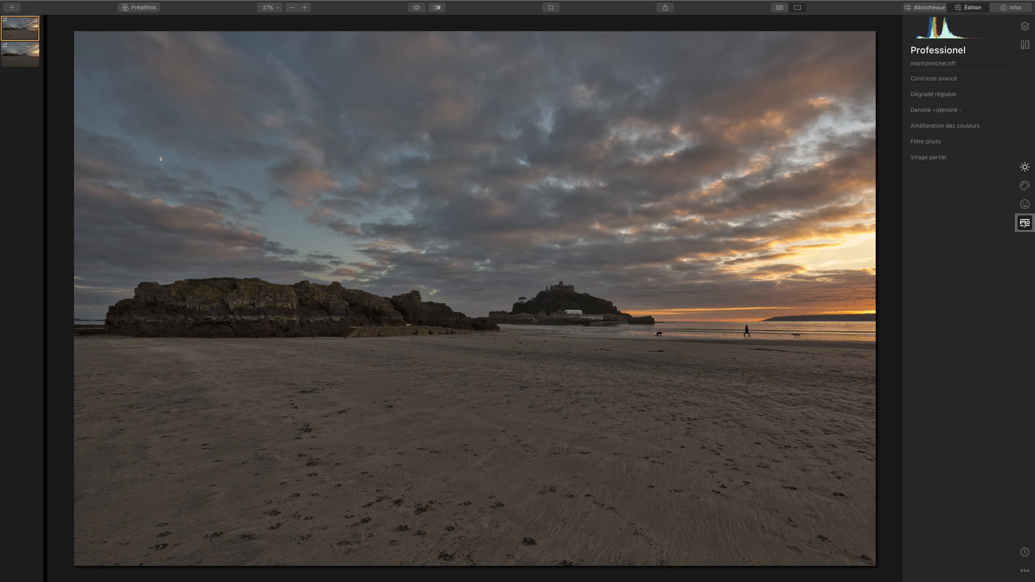
click(948, 84)
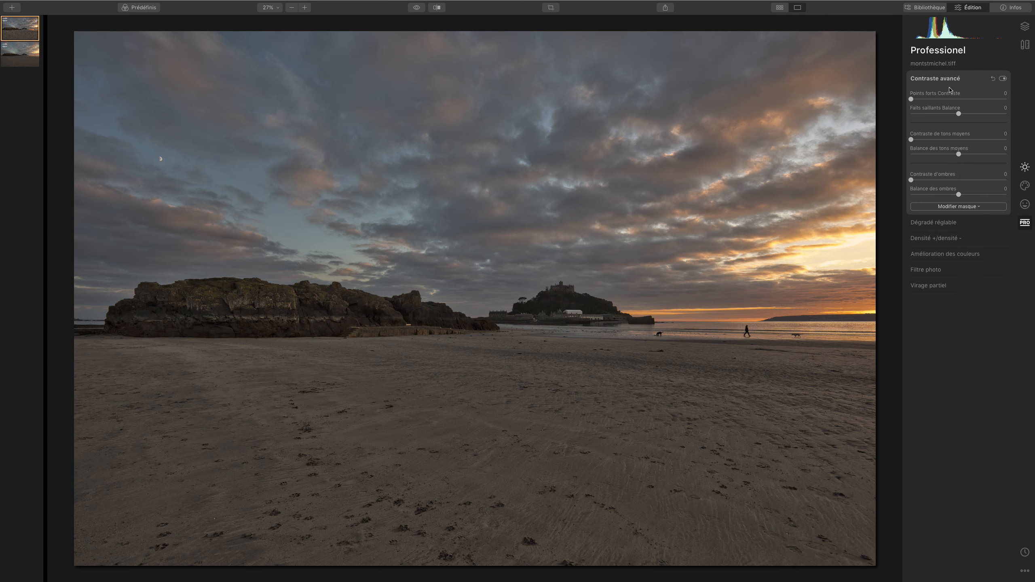
drag(911, 99, 967, 114)
drag(911, 140, 967, 140)
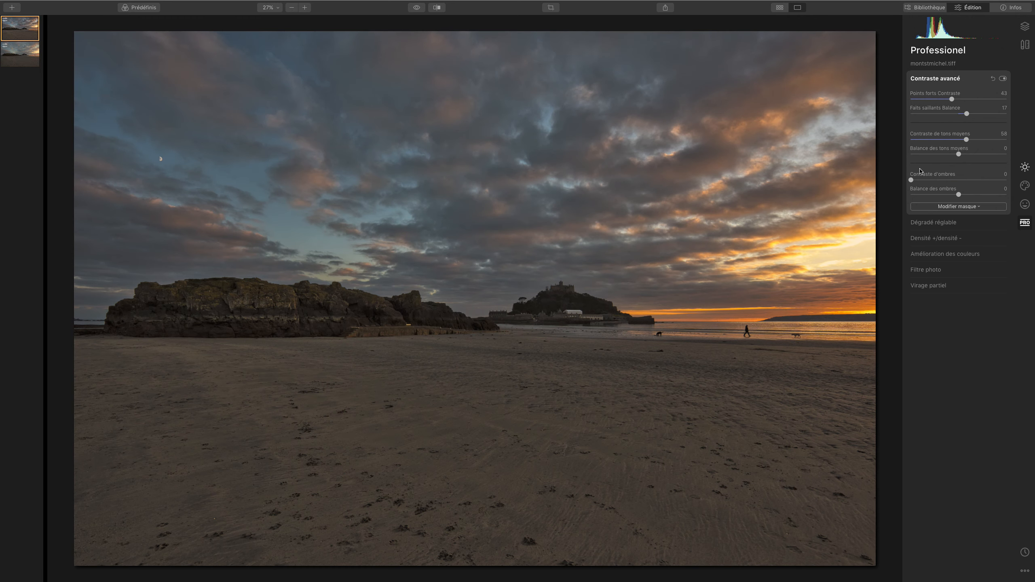
drag(912, 181, 967, 195)
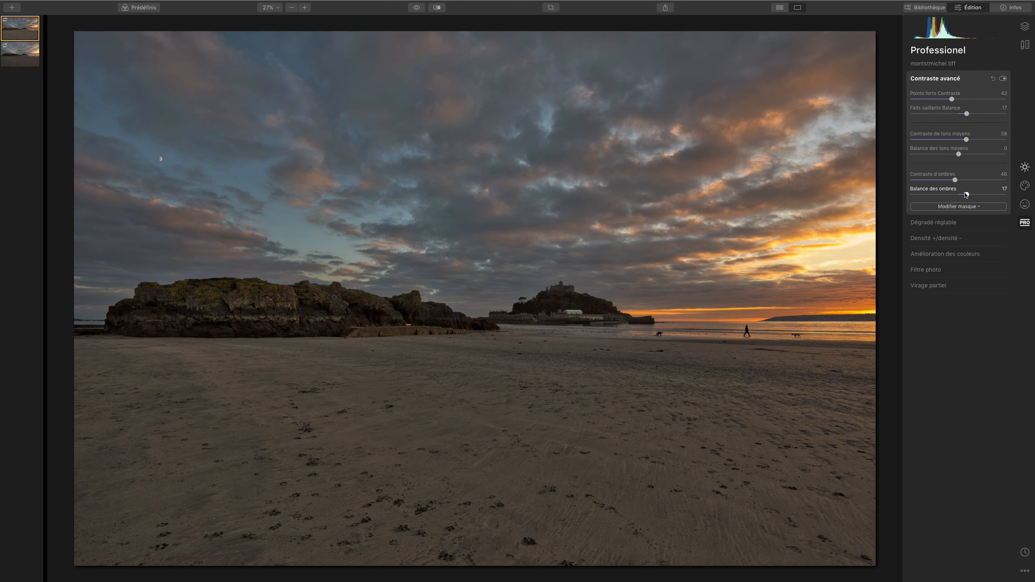
drag(966, 140, 957, 140)
drag(951, 99, 968, 99)
Apply the Mystique effect at 52 and the Éclat glow of type Flou artistique at 58
click(1025, 185)
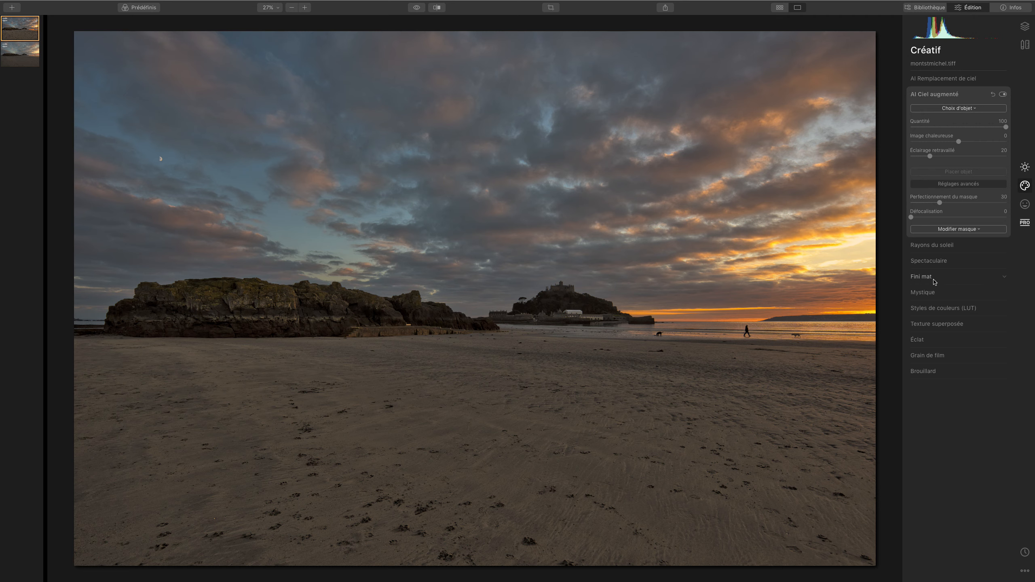
click(930, 293)
drag(912, 178, 961, 182)
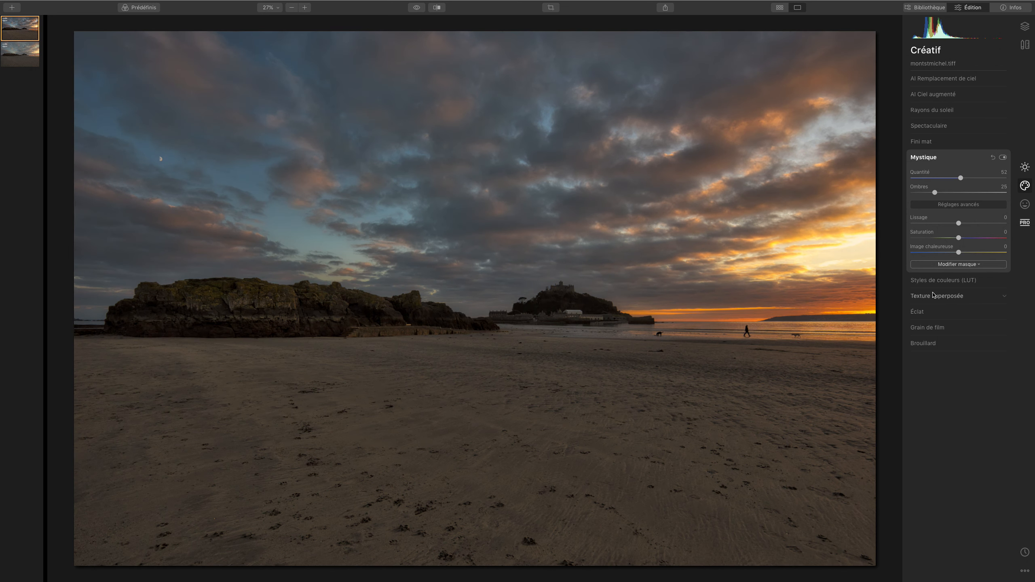
click(922, 311)
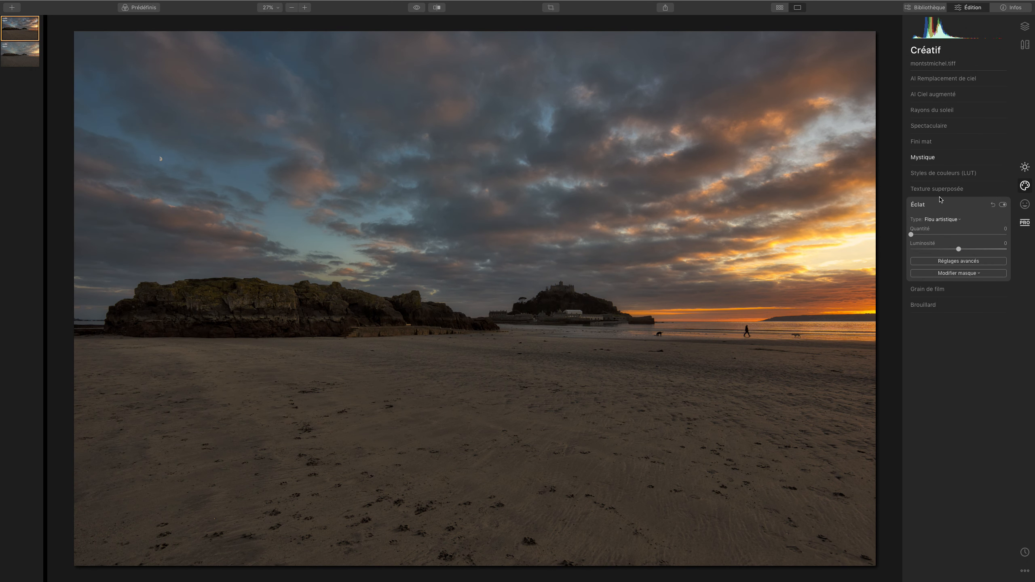
drag(911, 235, 967, 234)
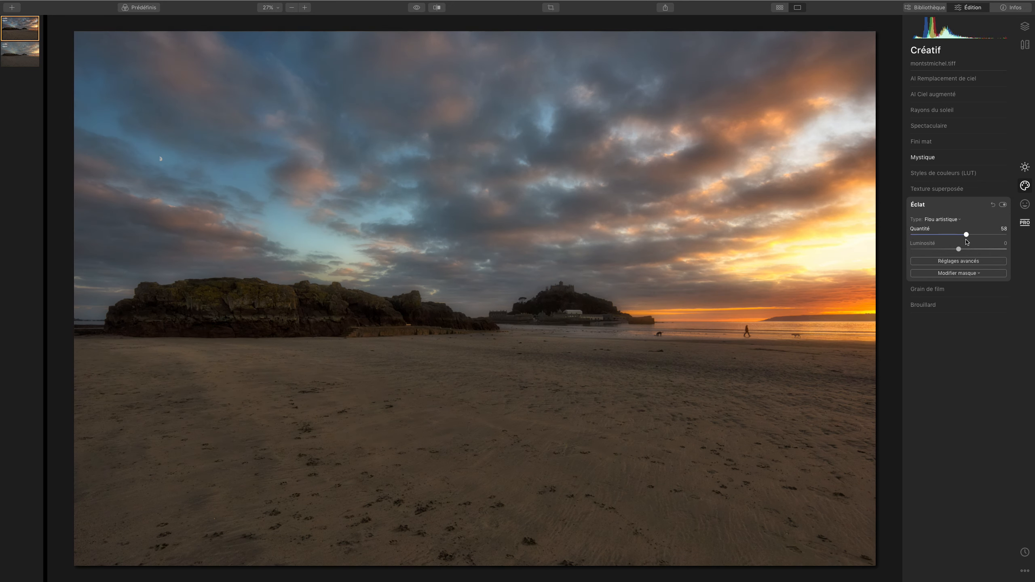
Apply the Orton effect (Type 1) at 47 and the High key effect at about 39
click(1025, 204)
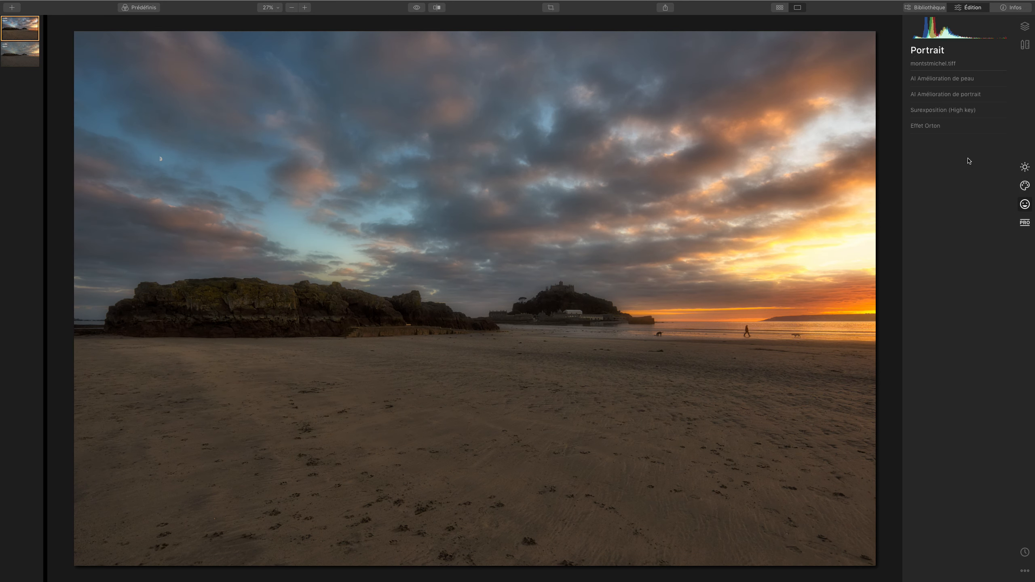
click(928, 127)
drag(911, 157, 959, 157)
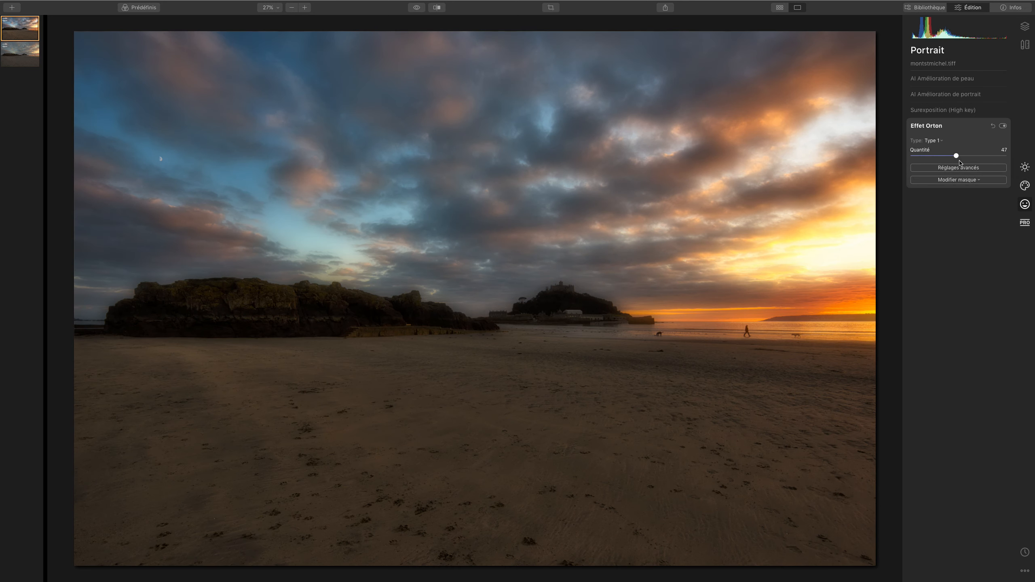
click(933, 110)
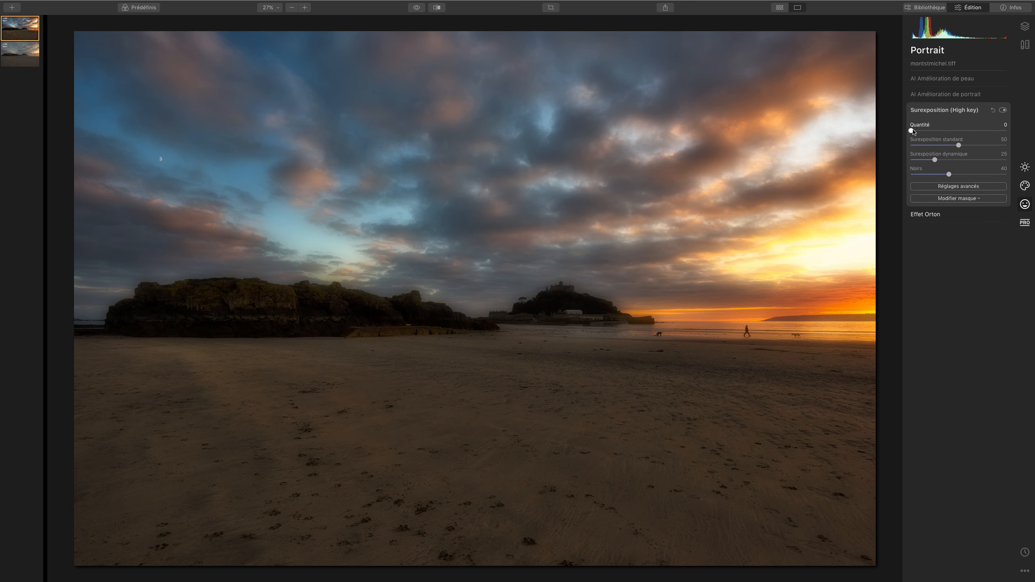
drag(911, 131, 948, 131)
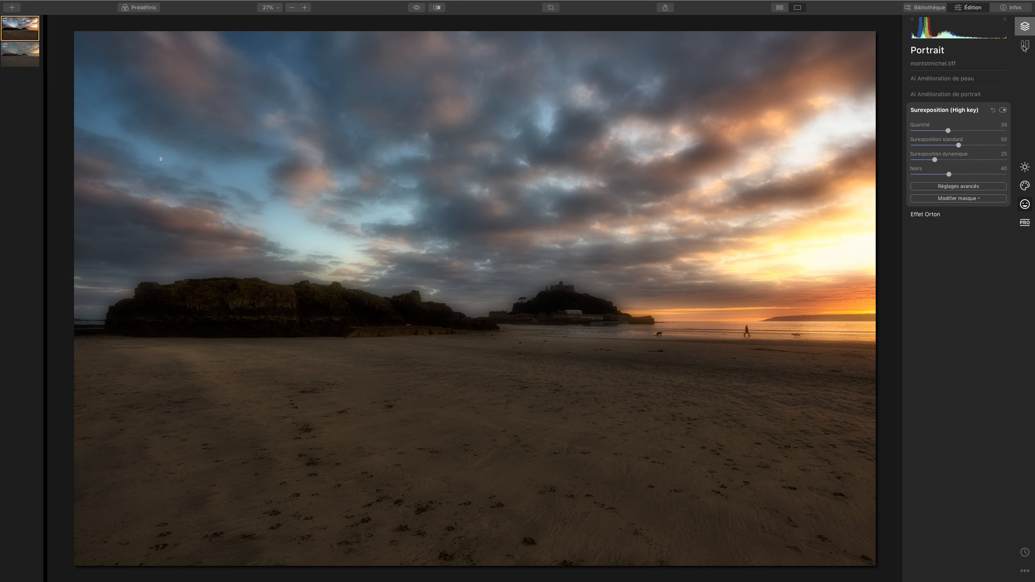
Reduce the overall adjustment amount of the montstmichel.tiff layer to 27 and compare the result with the original
click(1025, 27)
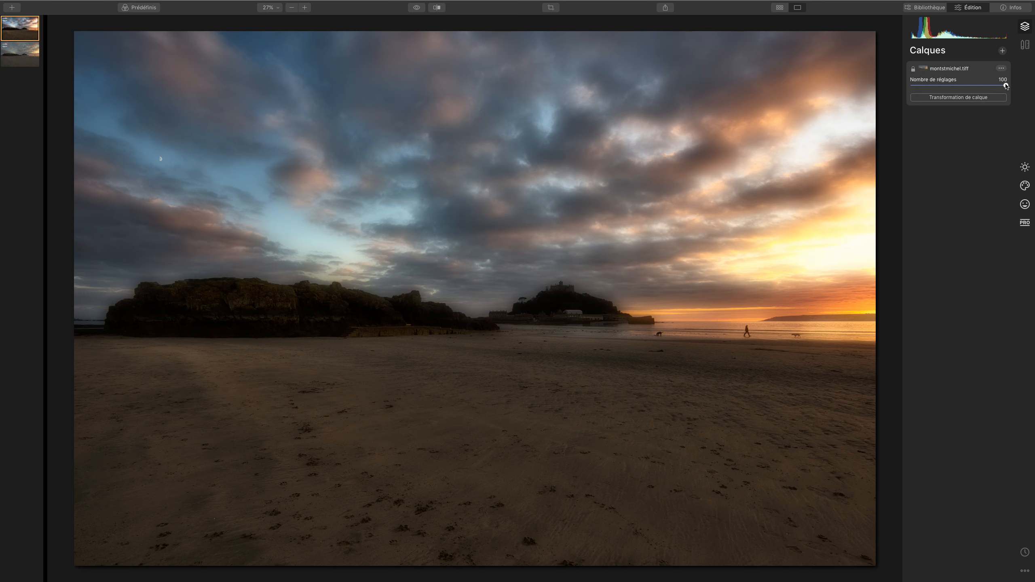
drag(1006, 86, 911, 86)
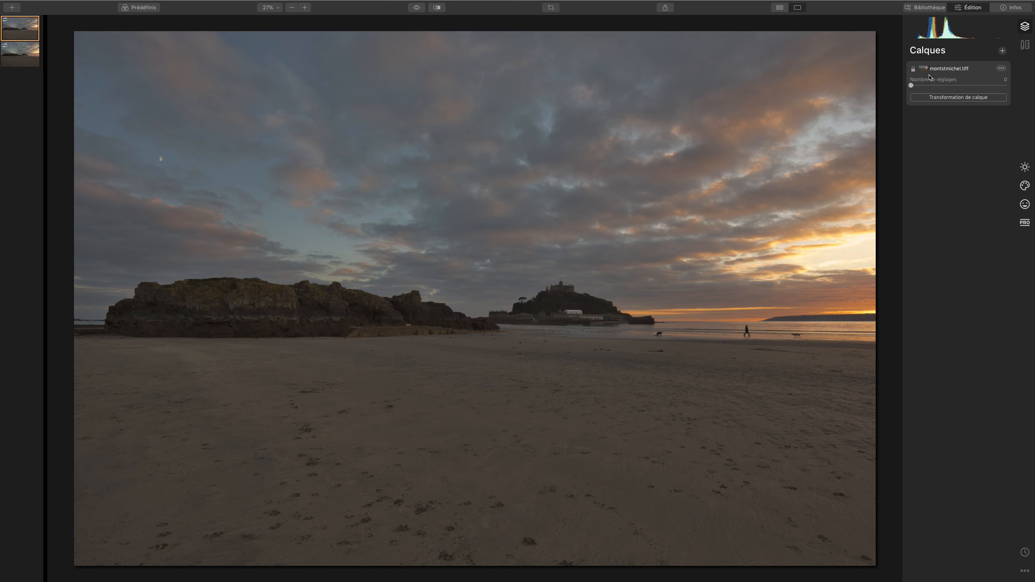
drag(912, 85, 940, 87)
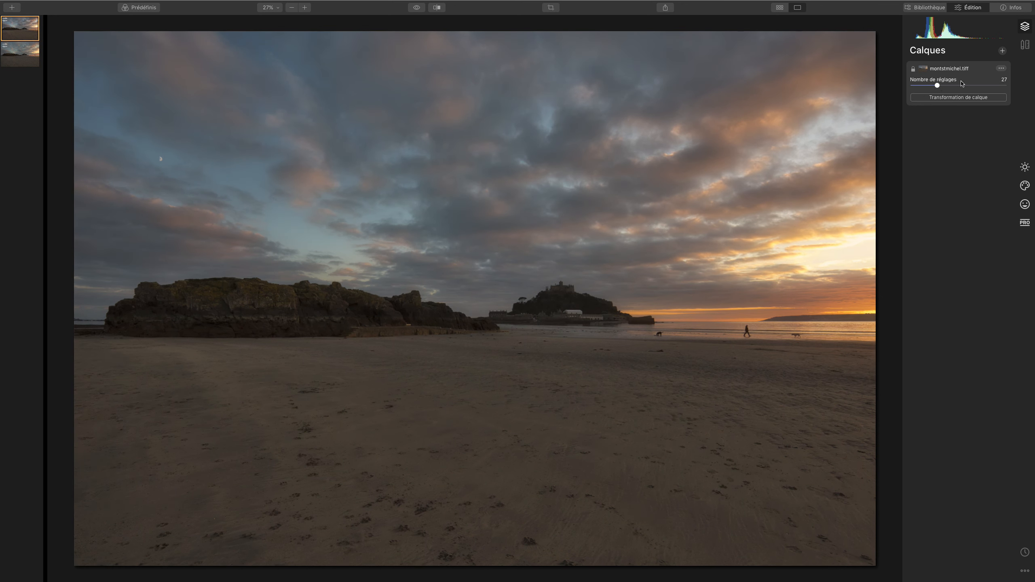
click(416, 7)
click(417, 8)
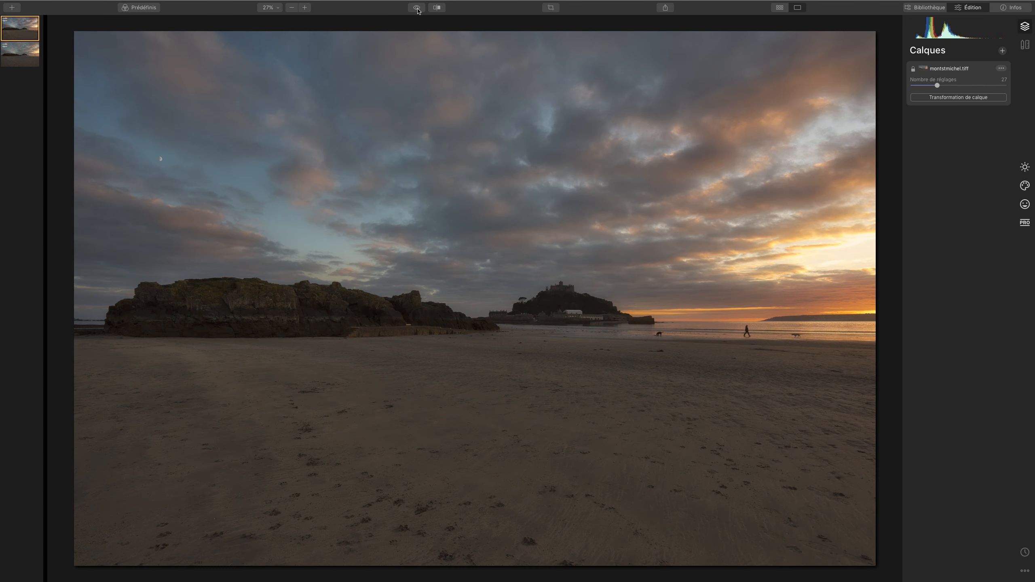